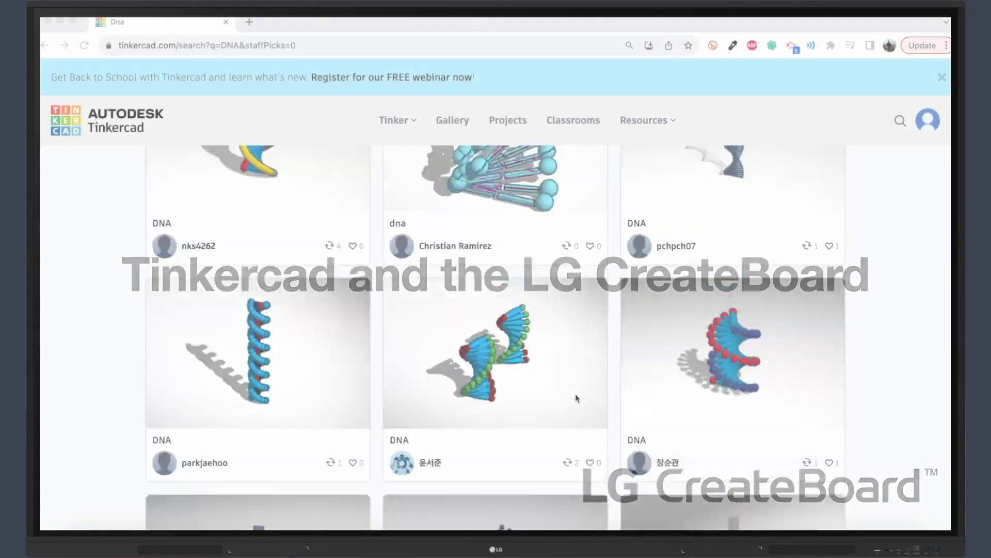
Return to the Tinkercad dashboard and open the community design gallery
scroll(576, 393, up, 10)
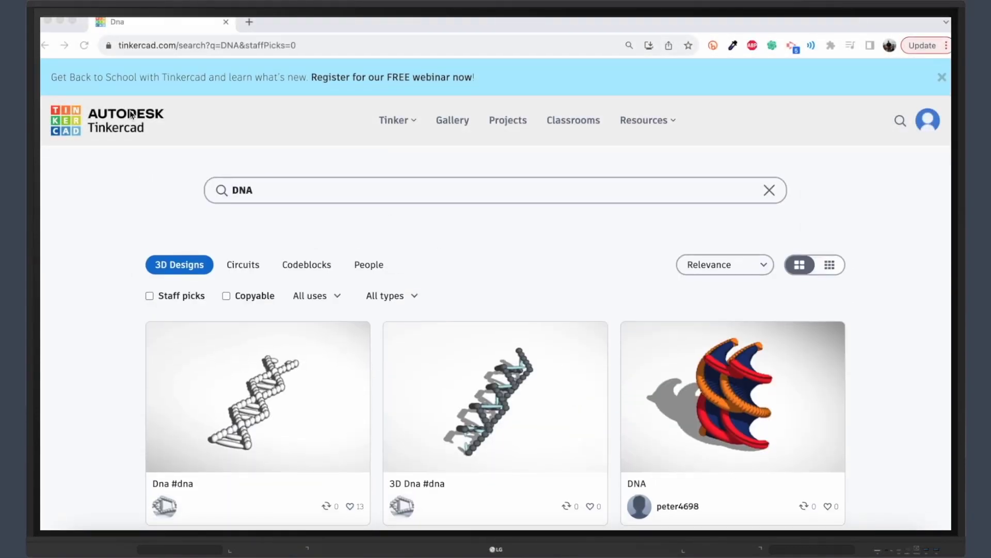
click(96, 126)
click(76, 128)
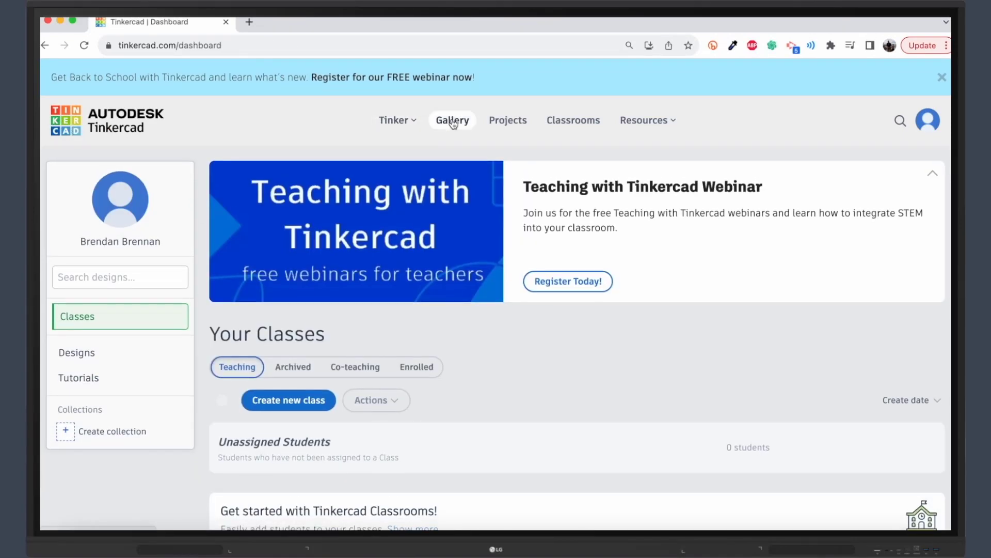
click(452, 122)
Search the gallery for 'DNA' and open the design with labelled base names
click(901, 120)
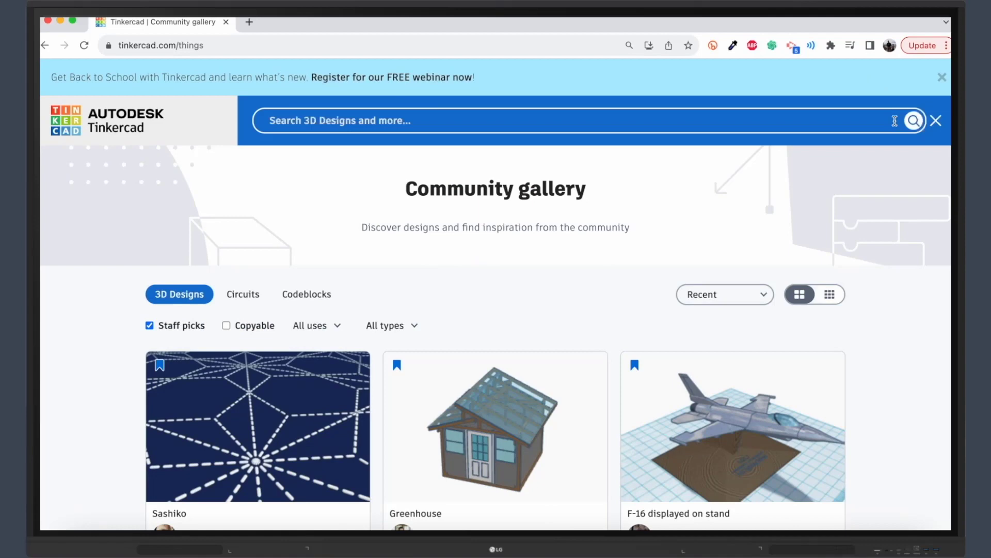
text(DNA)
key(Return)
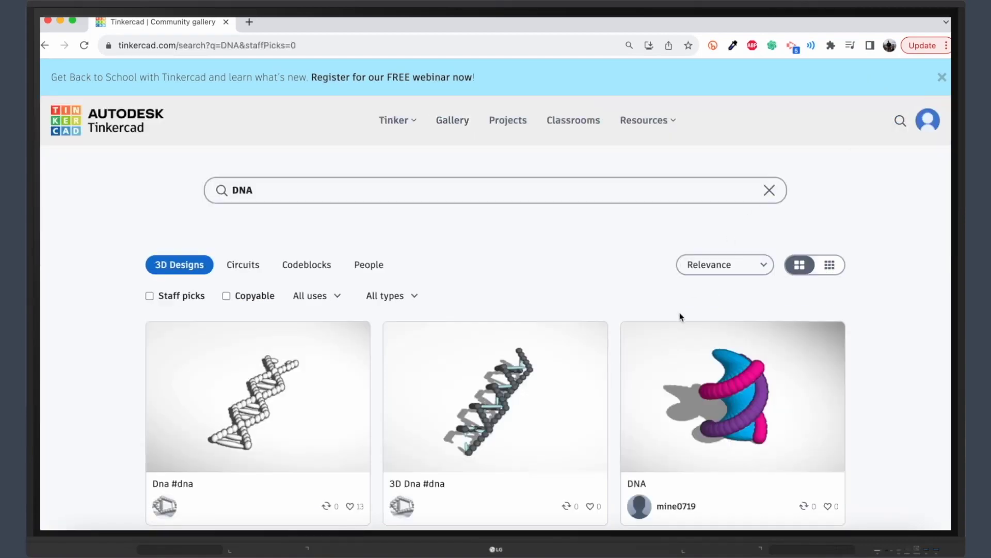
scroll(680, 317, down, 7)
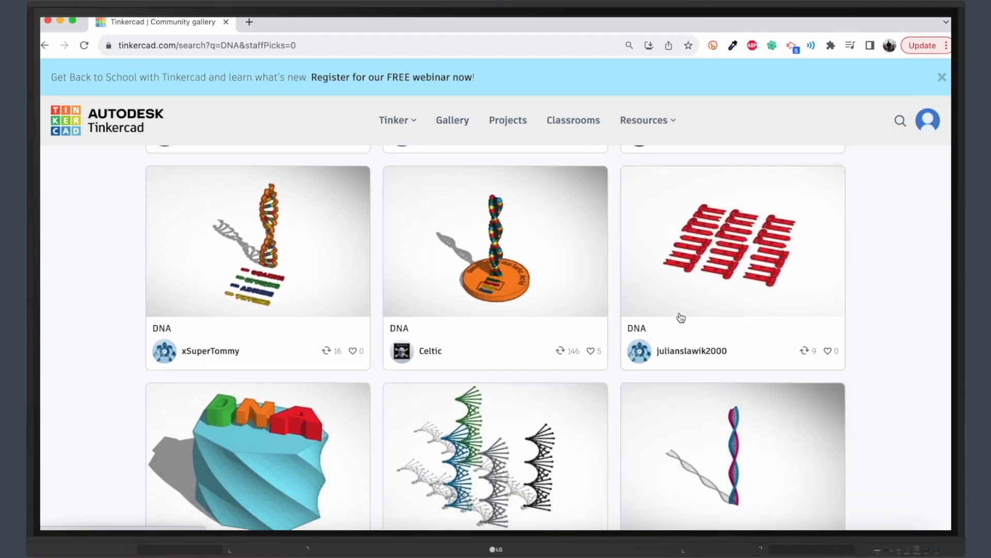
click(302, 278)
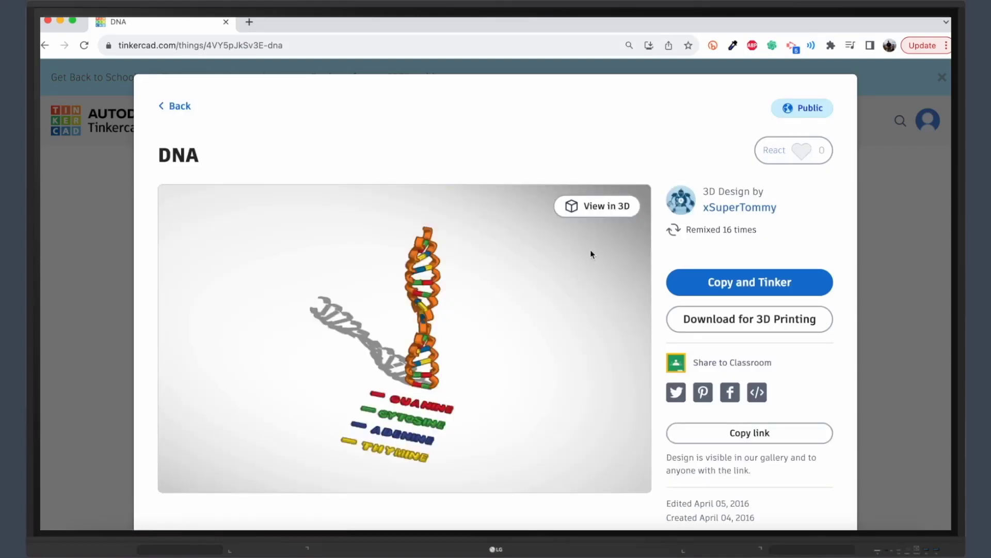
Copy the DNA design into the editor, then orbit, zoom and reset the view to inspect the helix
click(709, 283)
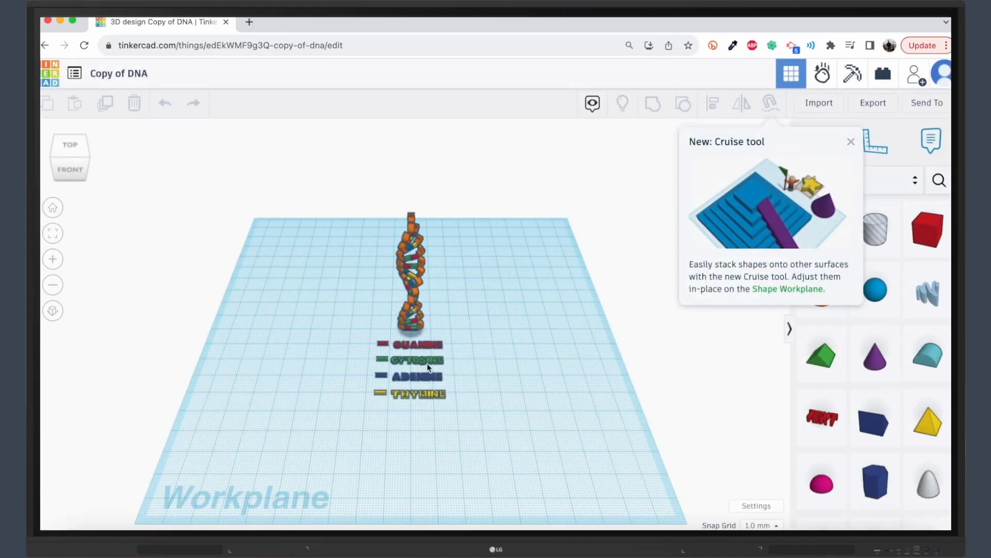
drag(62, 161, 82, 155)
click(53, 259)
click(53, 285)
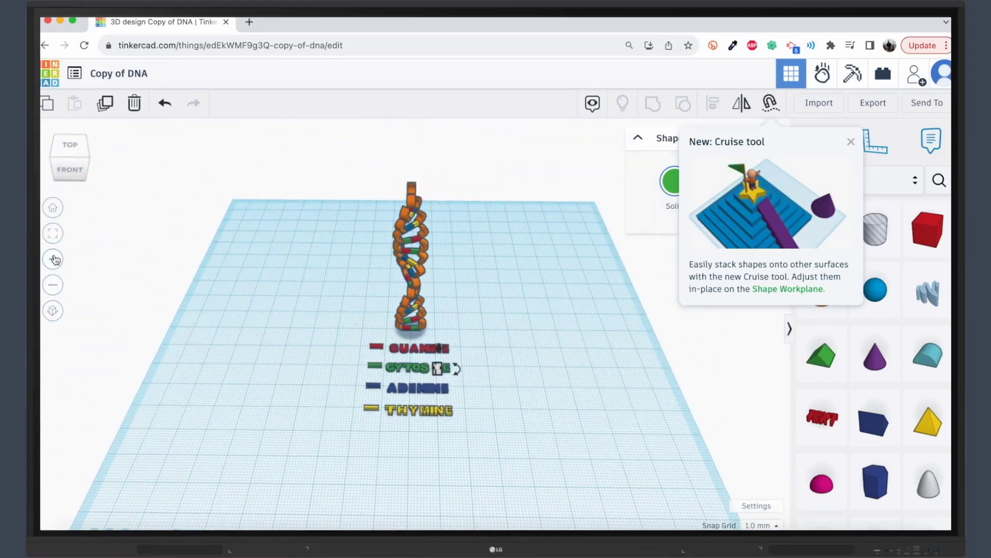
click(54, 259)
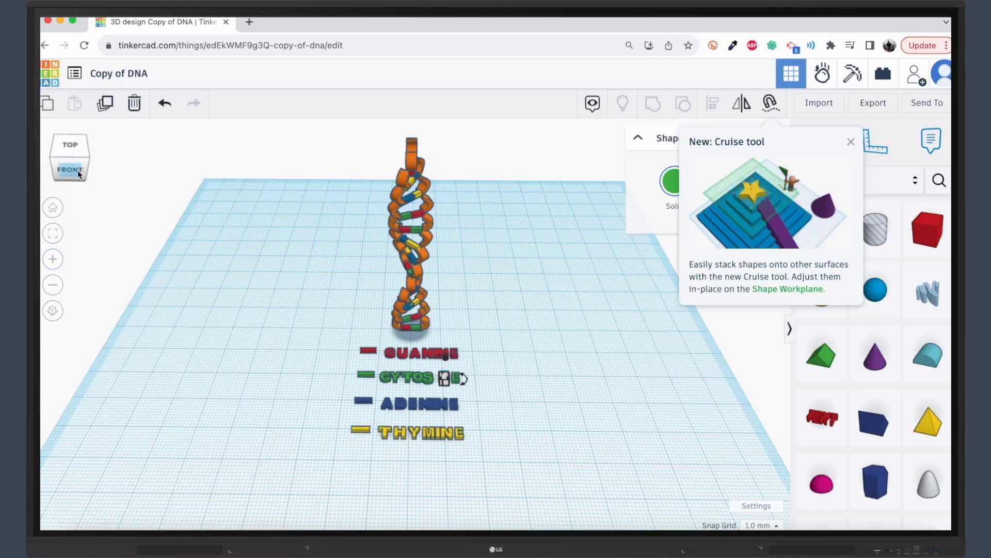
drag(79, 173, 179, 181)
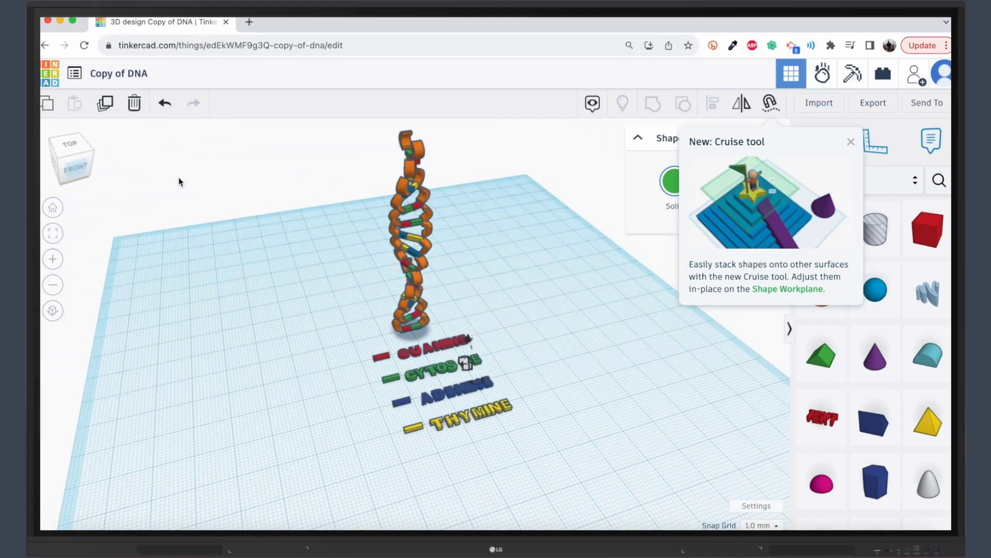
Leave the editor and open the Learning Center from the Resources menu
click(46, 77)
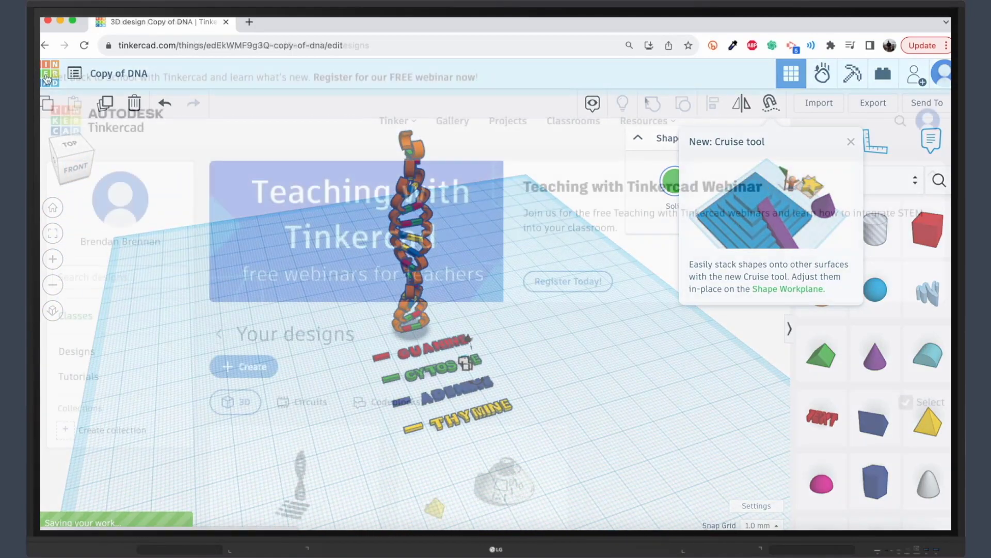
mouse_move(675, 124)
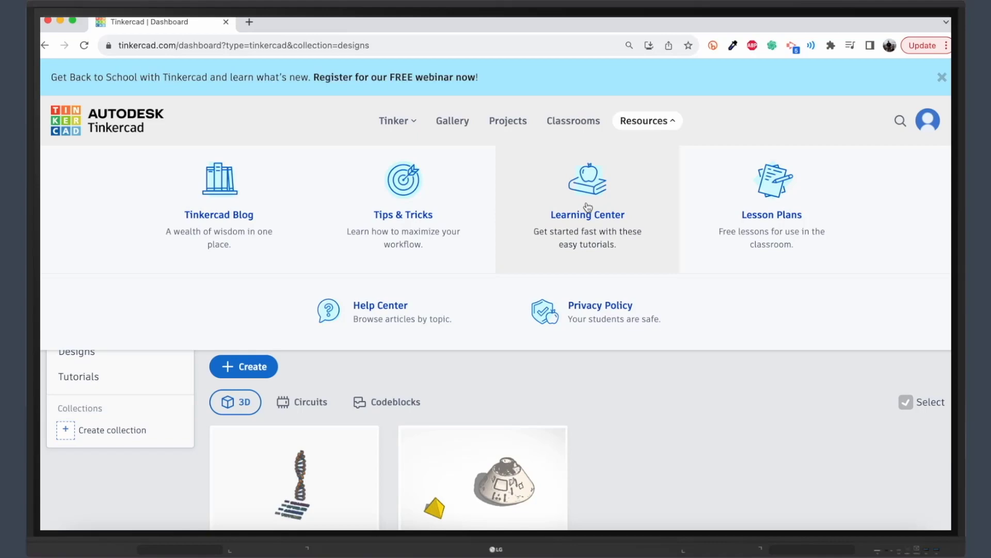
click(586, 208)
scroll(581, 319, down, 3)
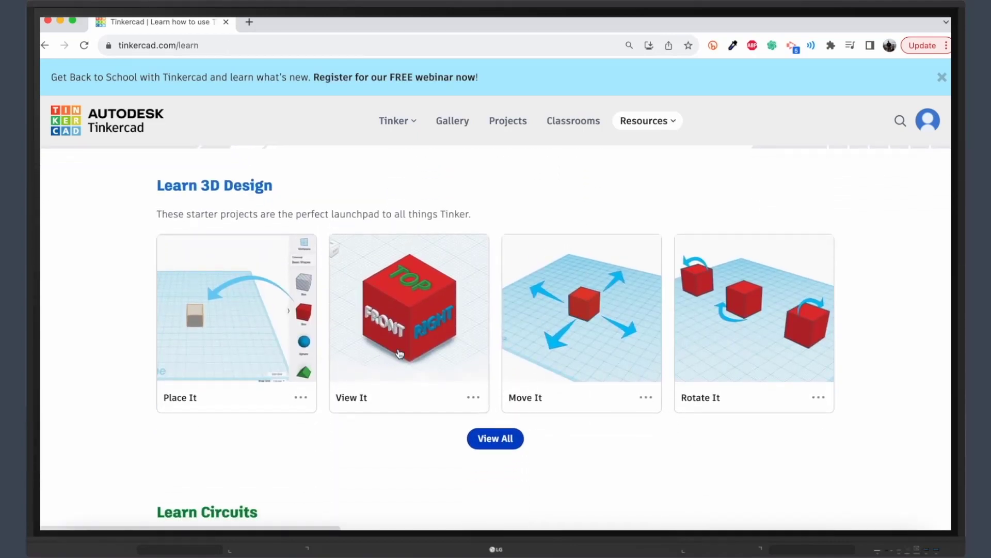
Show all Learn 3D Design projects and scroll through the tutorial list
click(481, 437)
scroll(482, 437, down, 6)
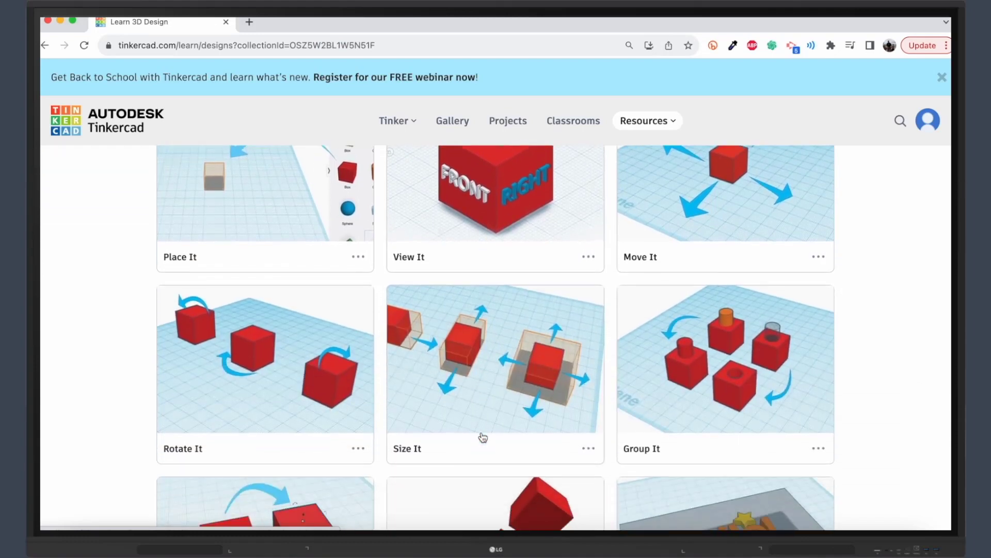
scroll(483, 437, down, 8)
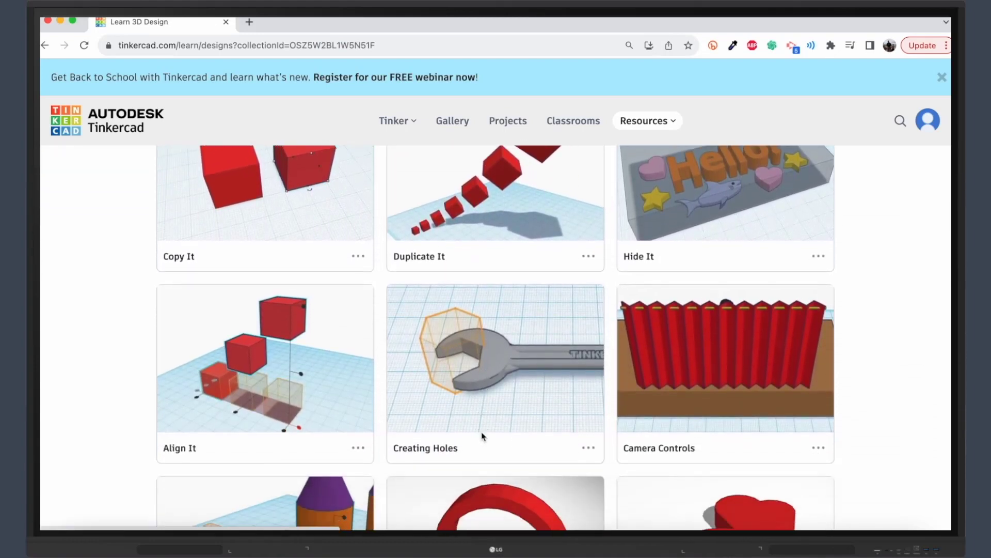
scroll(483, 437, down, 10)
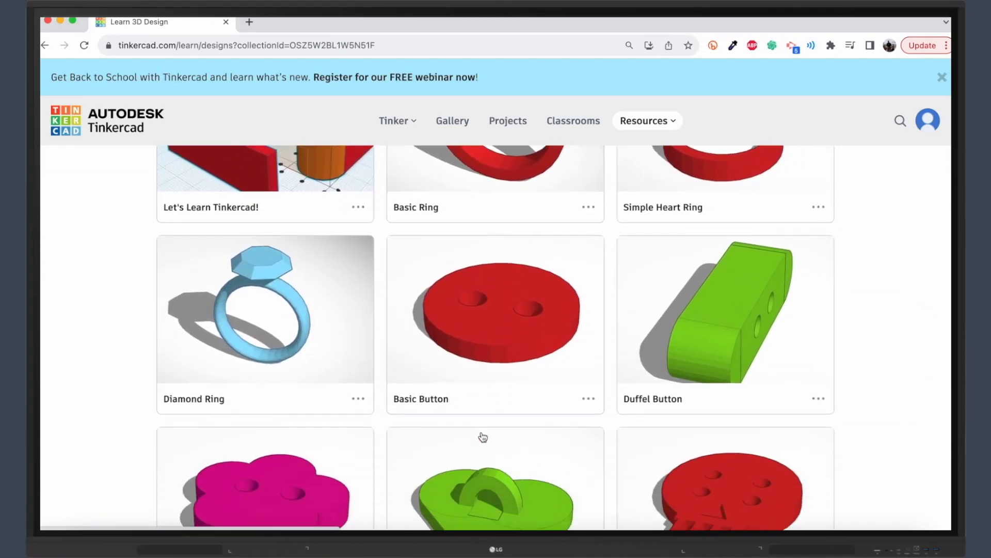
scroll(483, 436, down, 14)
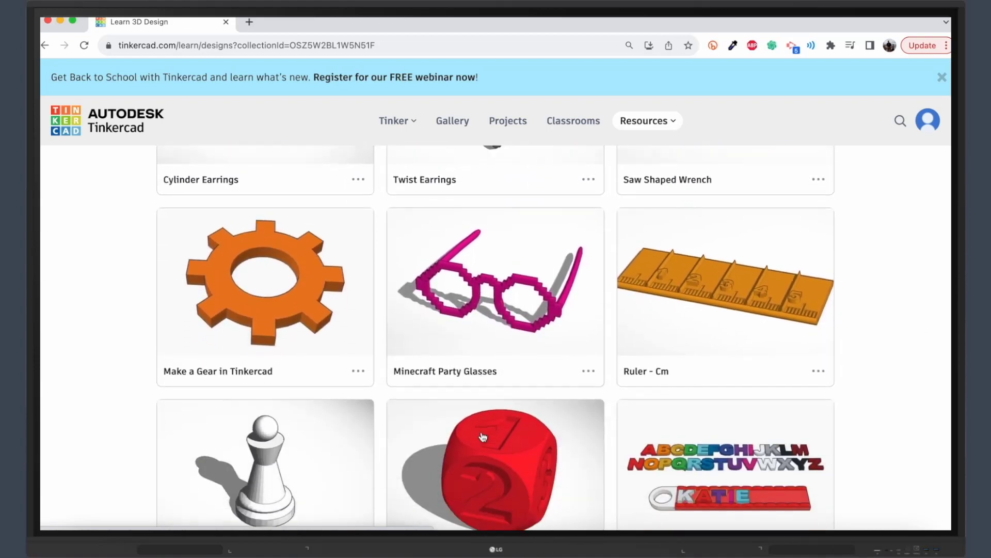
scroll(483, 437, down, 6)
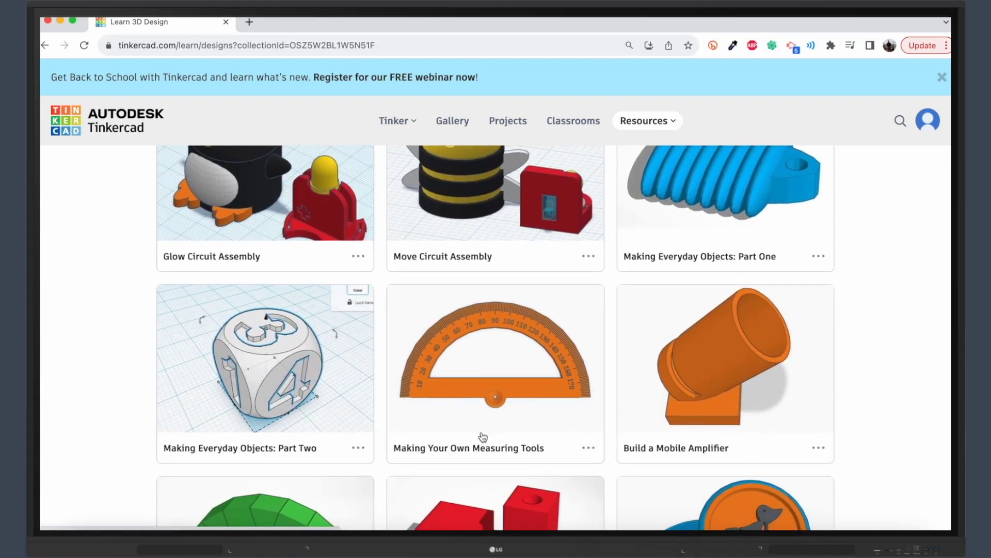
Go to the Lesson Plans page and open the Design Your Dream Room lesson
click(660, 120)
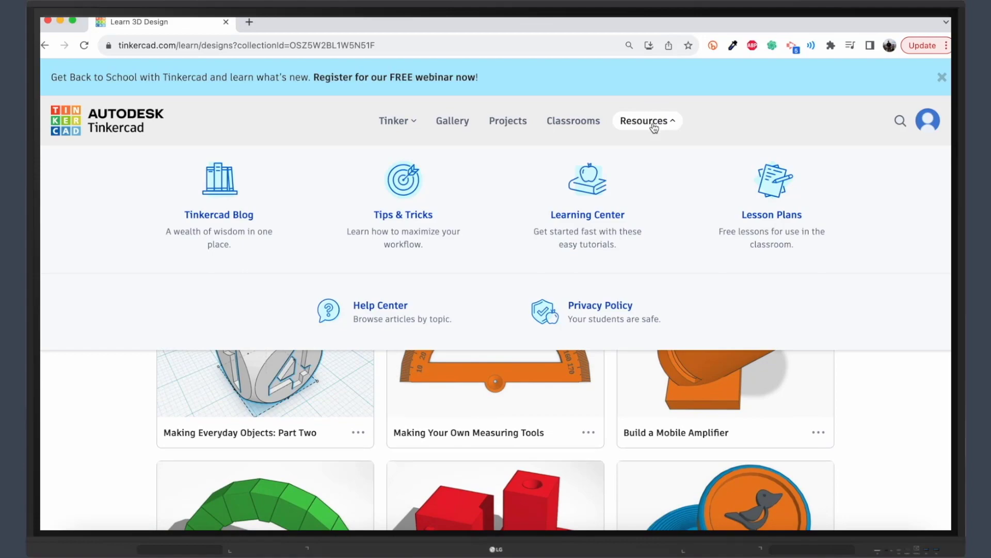
click(772, 207)
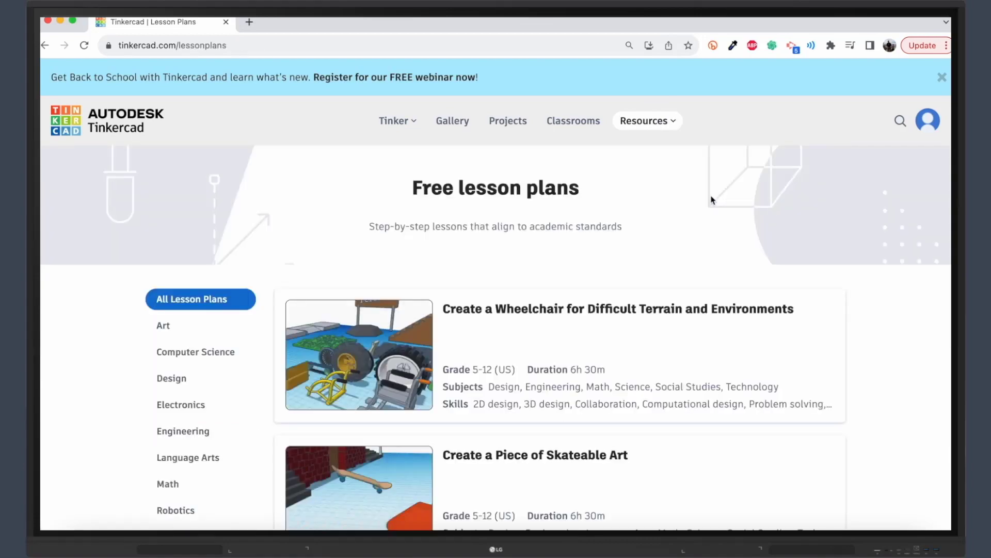
scroll(711, 200, down, 3)
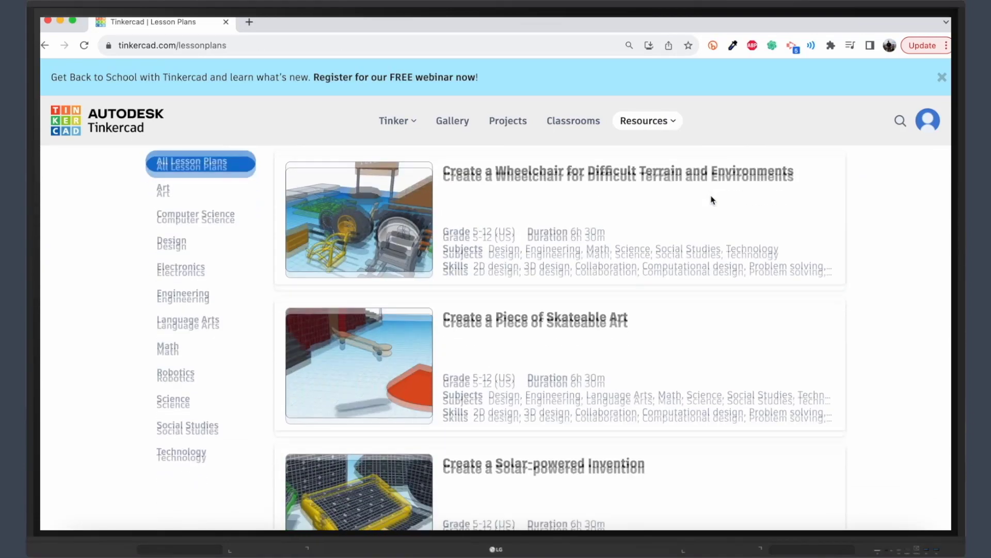
scroll(711, 200, down, 9)
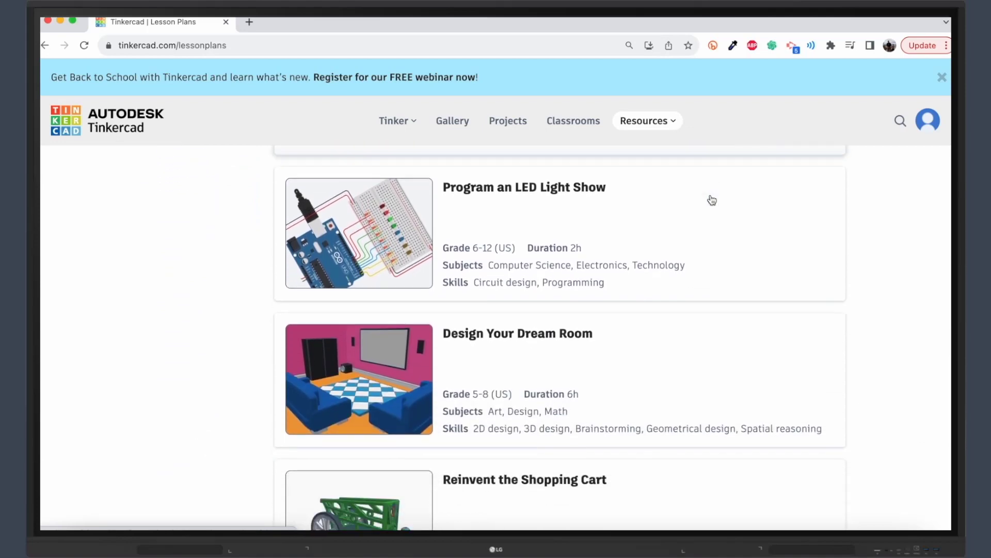
click(581, 294)
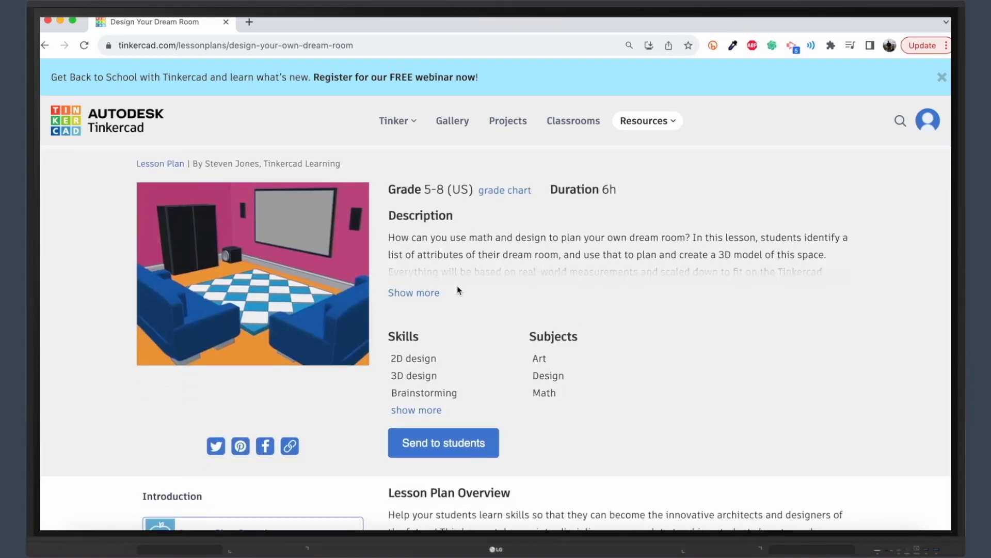
Expand the full lesson description and scroll through its overview and learning objectives
click(427, 296)
scroll(427, 299, down, 6)
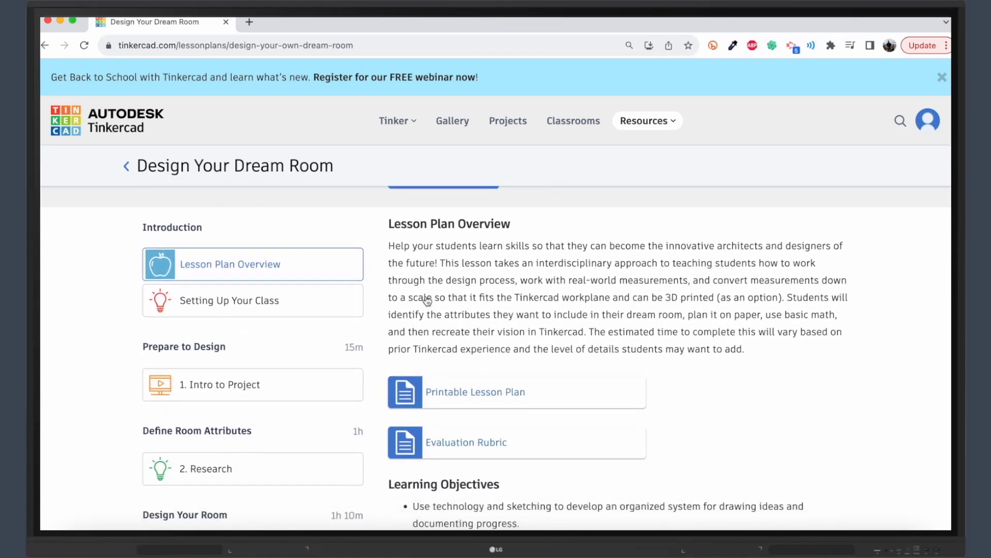
scroll(427, 300, down, 6)
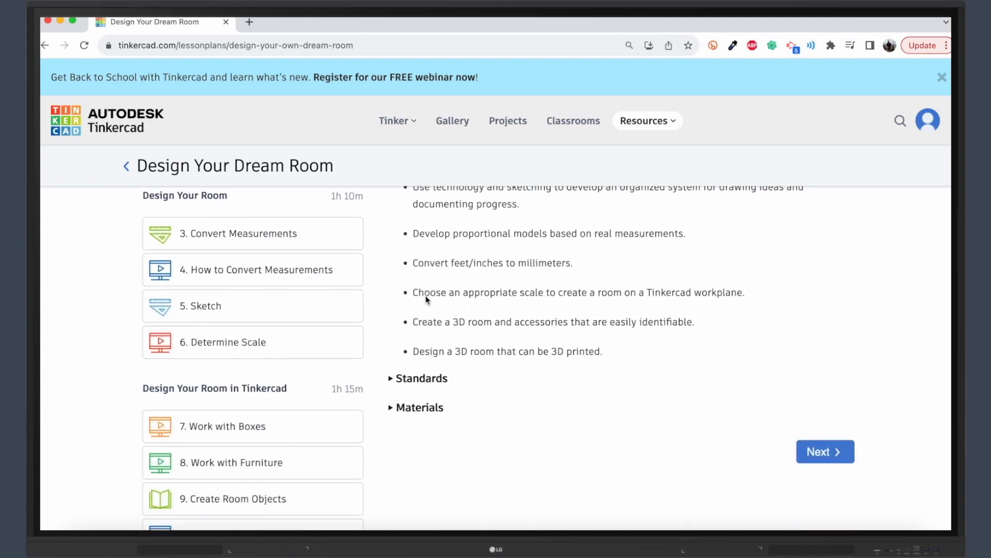
scroll(427, 300, down, 2)
scroll(426, 297, up, 5)
Open the printable Design Your Dream Room lesson plan PDF and scroll through it
click(461, 220)
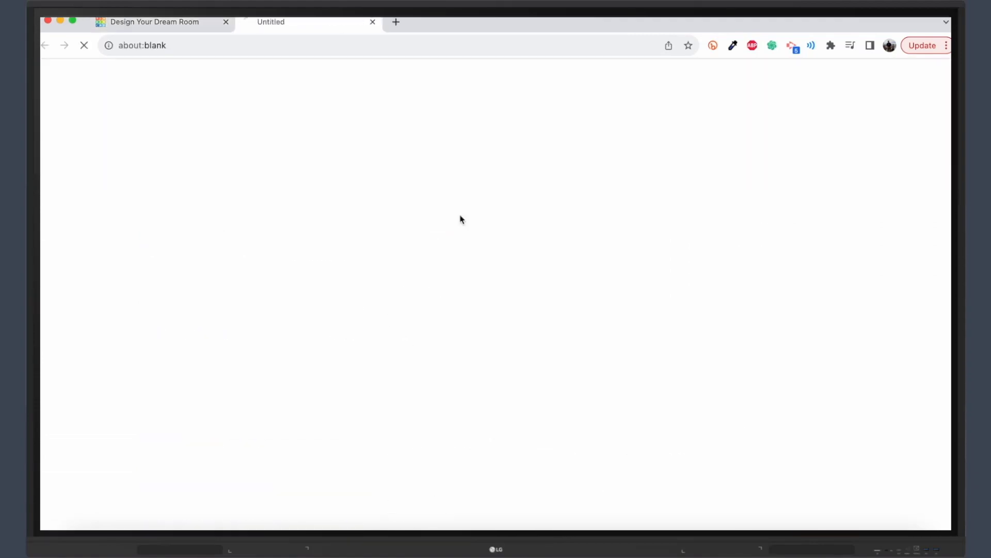
scroll(377, 178, down, 20)
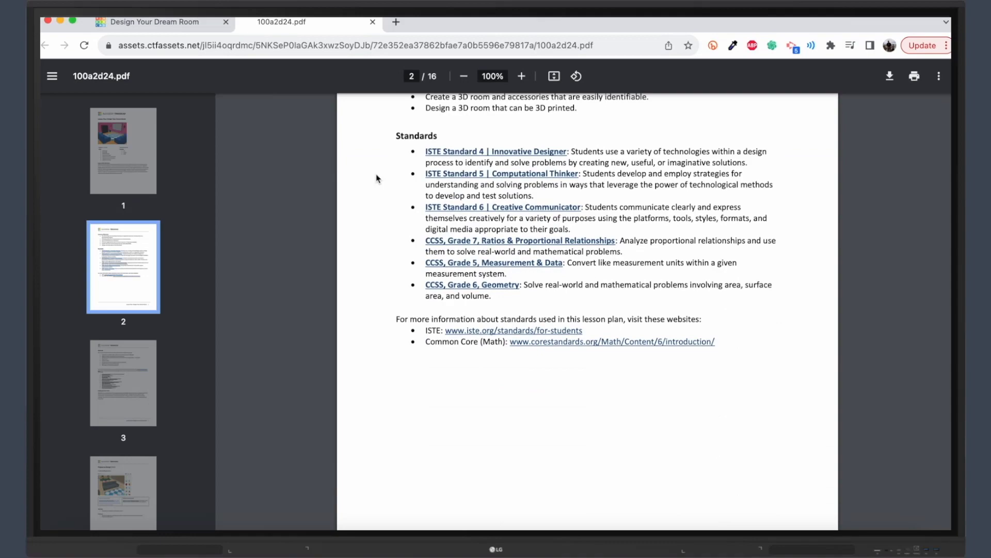
scroll(376, 178, down, 15)
Back on the lesson page, open the evaluation rubric and scroll to its score table
key(super+1)
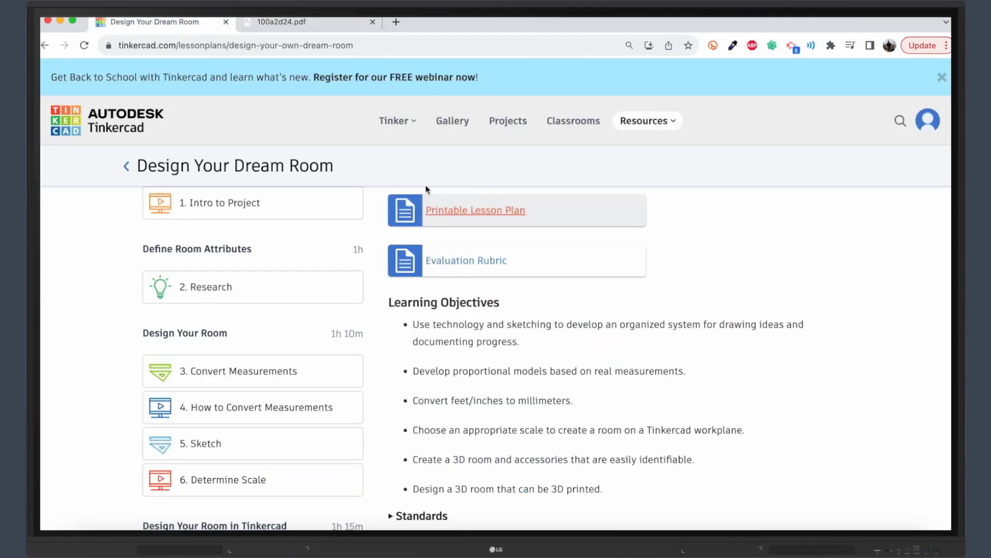
click(444, 211)
scroll(465, 331, down, 3)
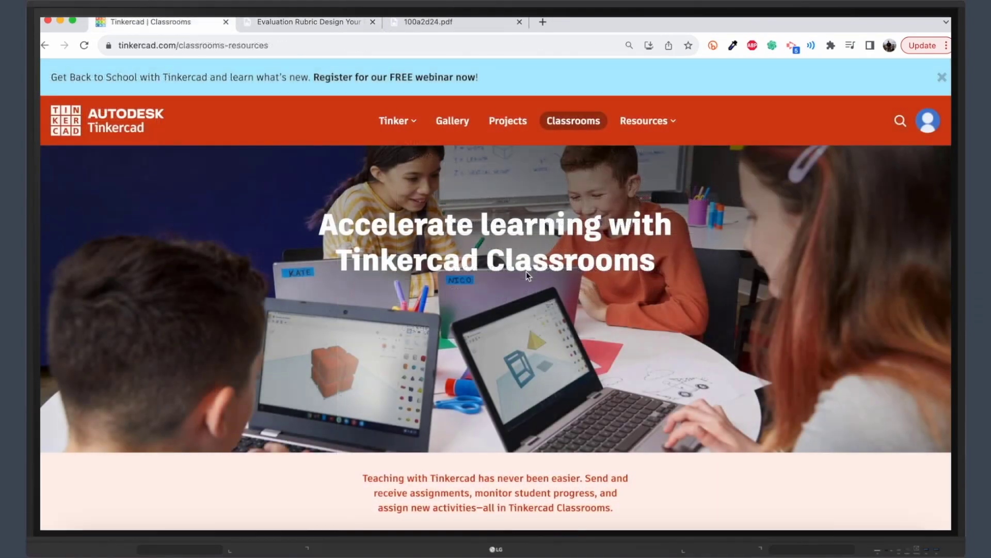
Scroll down through the Tinkercad Classrooms resources page
scroll(526, 274, down, 3)
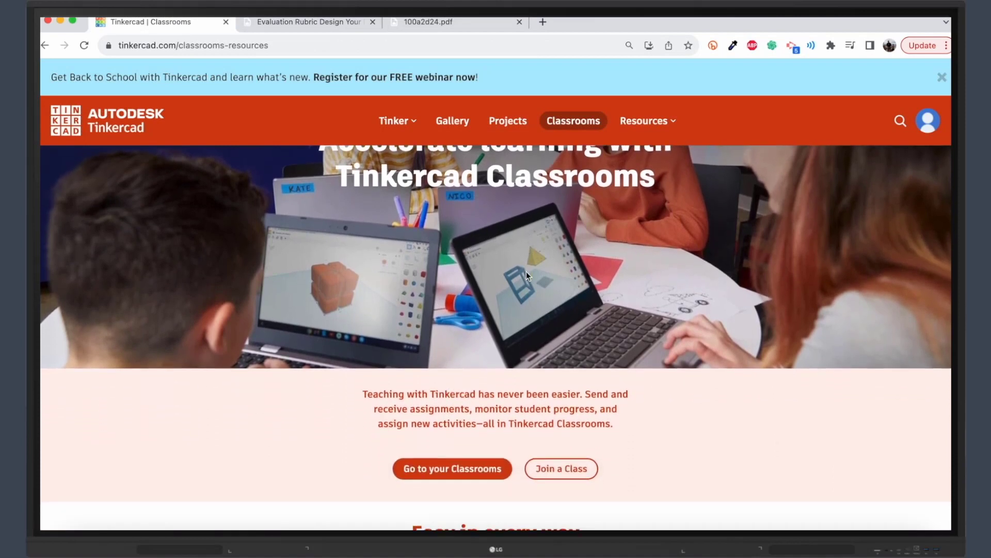
scroll(526, 272, down, 5)
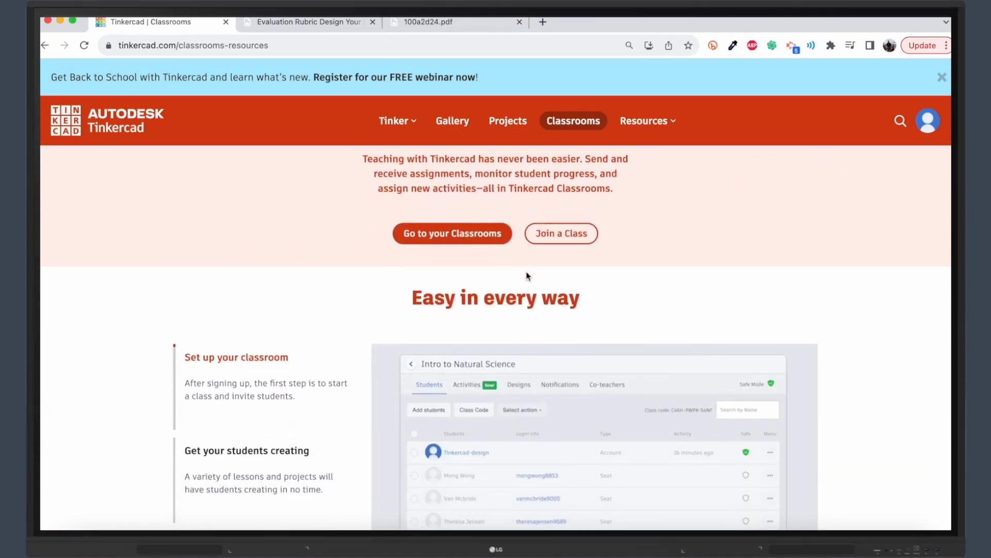
scroll(527, 273, down, 6)
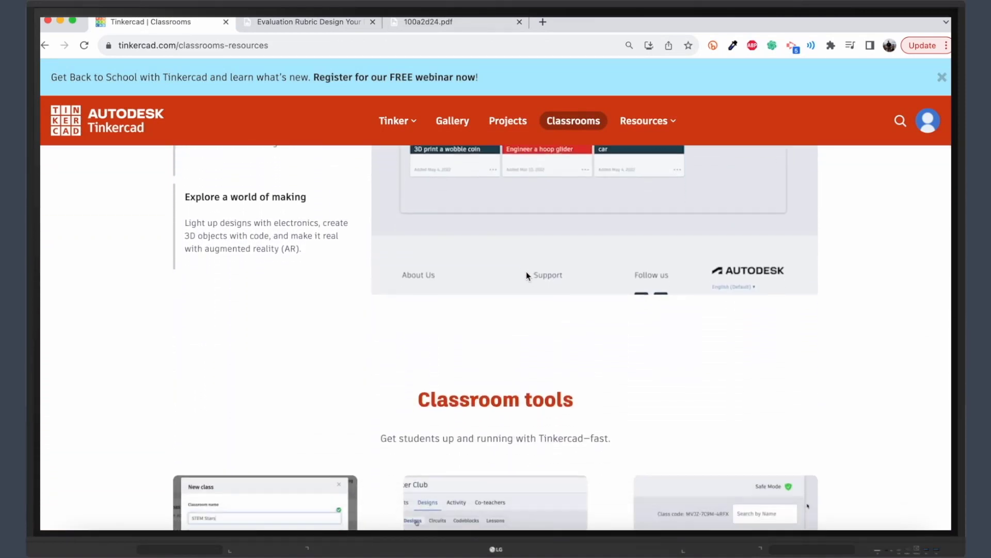
scroll(527, 275, down, 5)
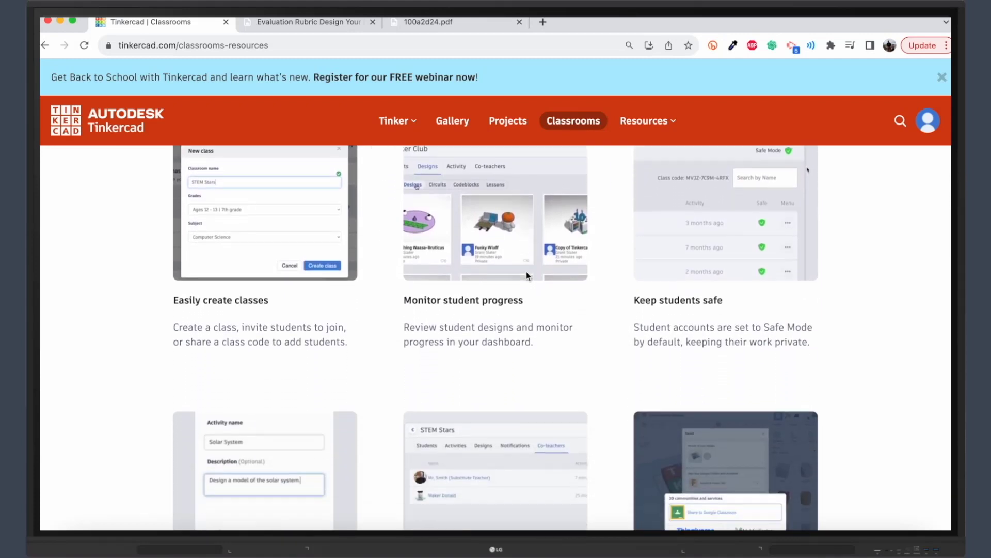
scroll(526, 271, down, 4)
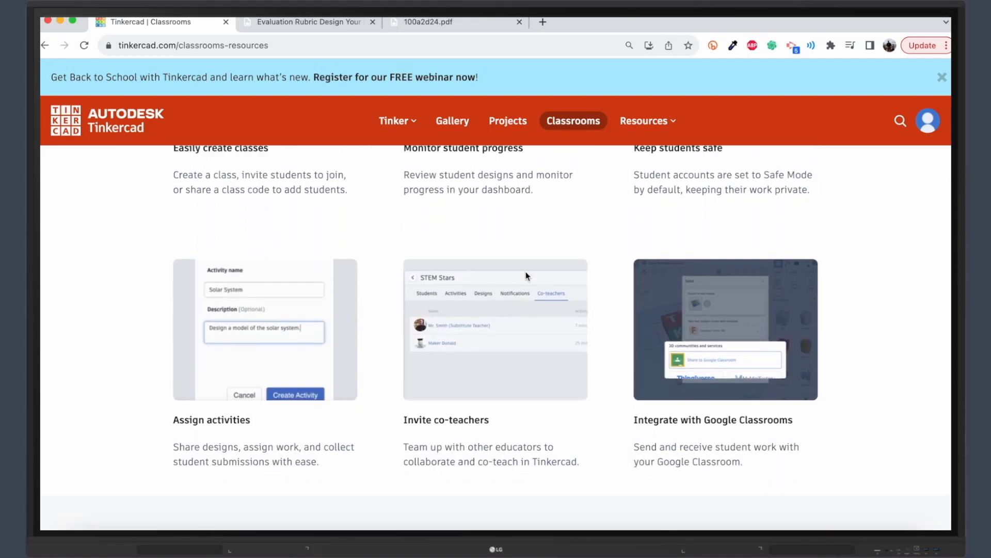
scroll(526, 276, down, 5)
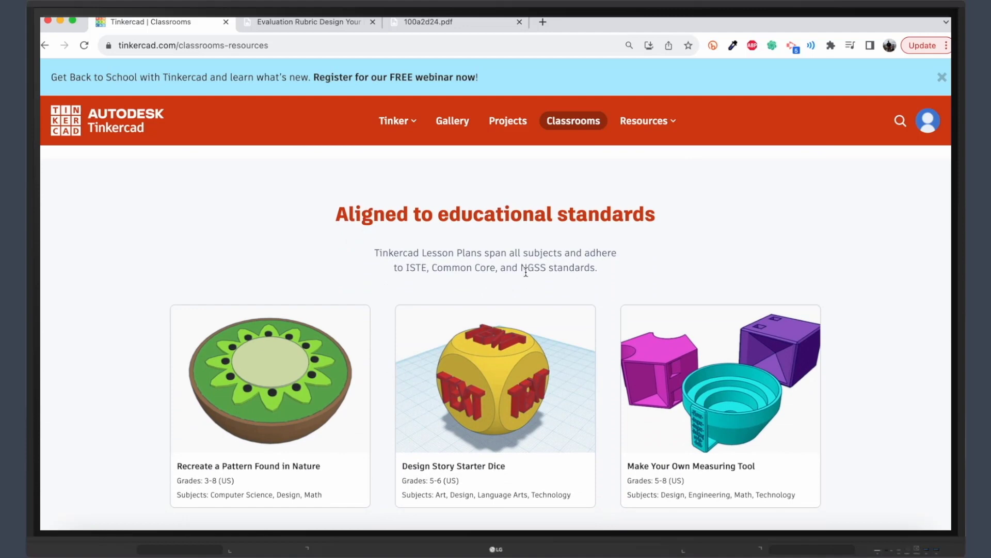
scroll(526, 276, down, 4)
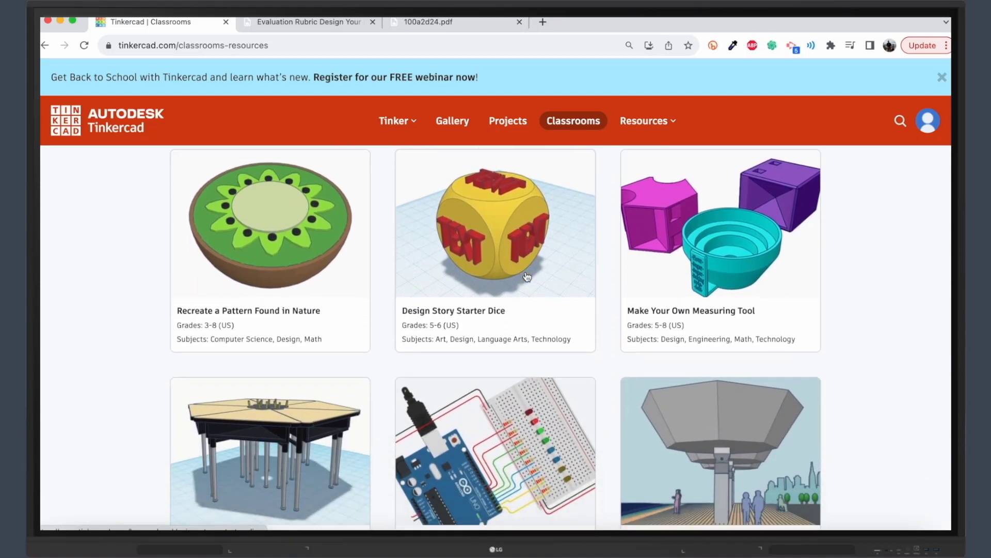
scroll(526, 276, down, 7)
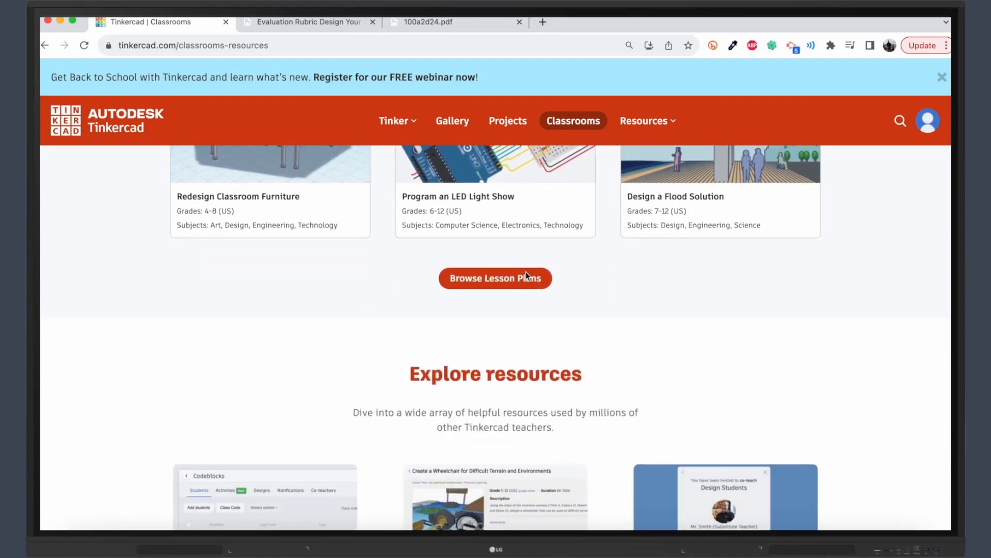
scroll(526, 274, down, 10)
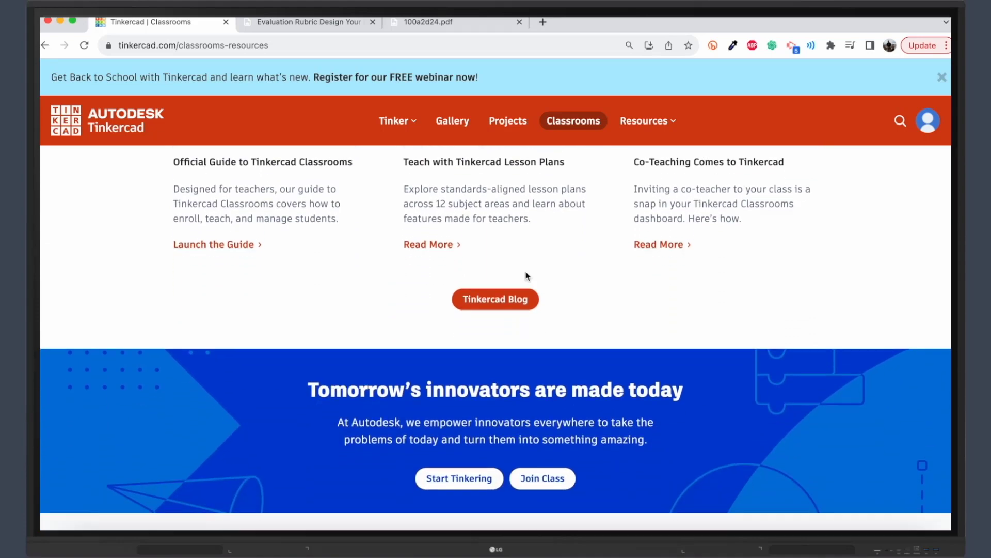
scroll(527, 274, down, 1)
Go back to the top and open Codeblocks from the Tinker products menu
scroll(531, 237, up, 20)
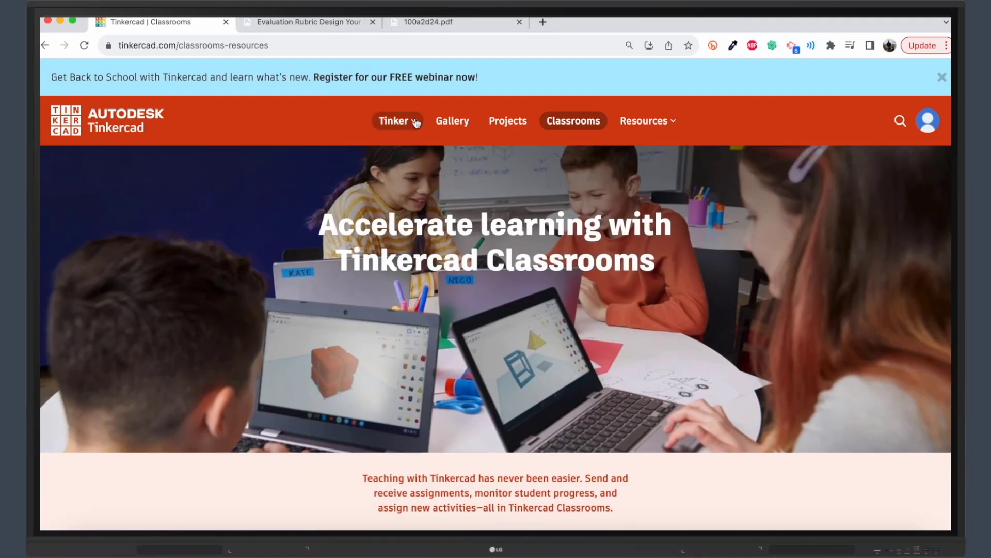
click(413, 121)
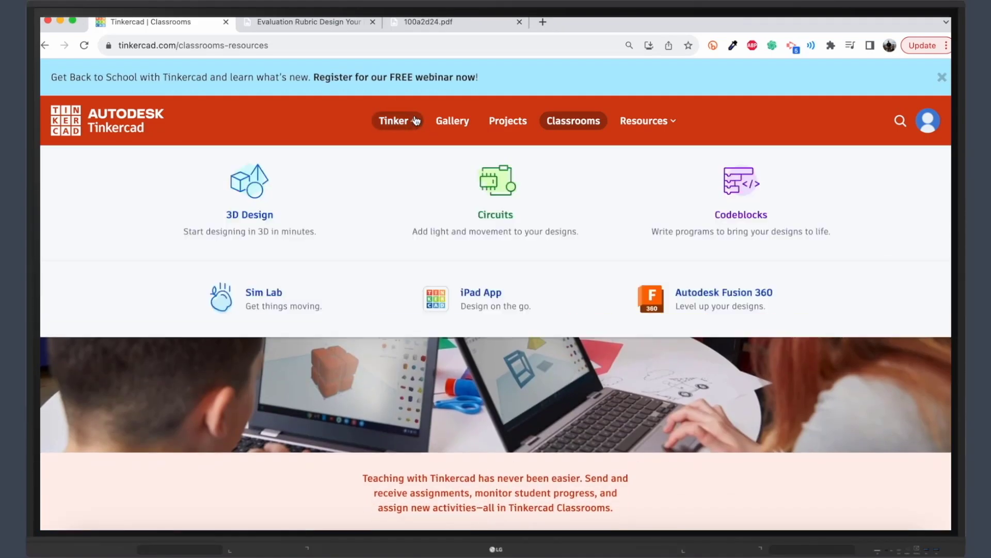
click(689, 232)
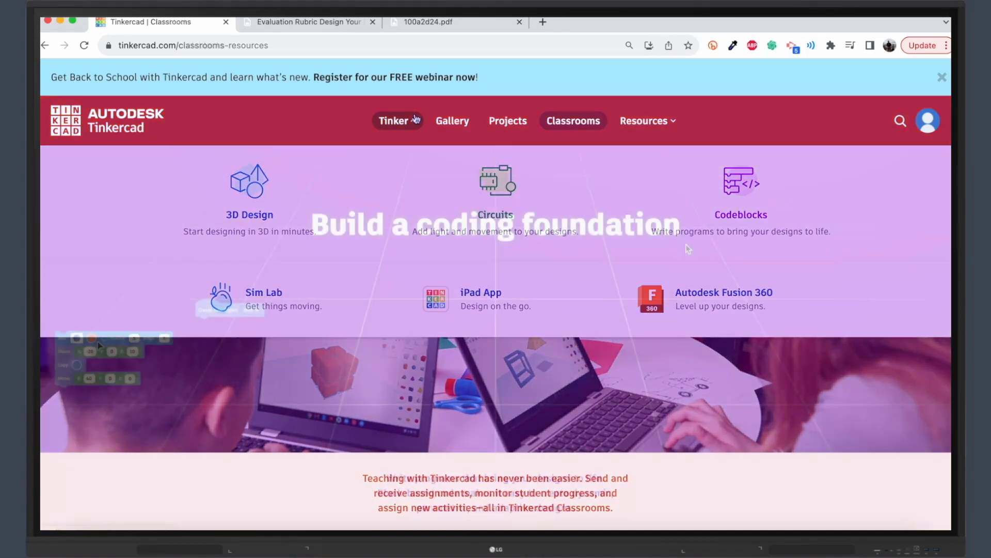
Scroll through the Codeblocks, Circuits and 3D Design overview pages
scroll(544, 350, down, 7)
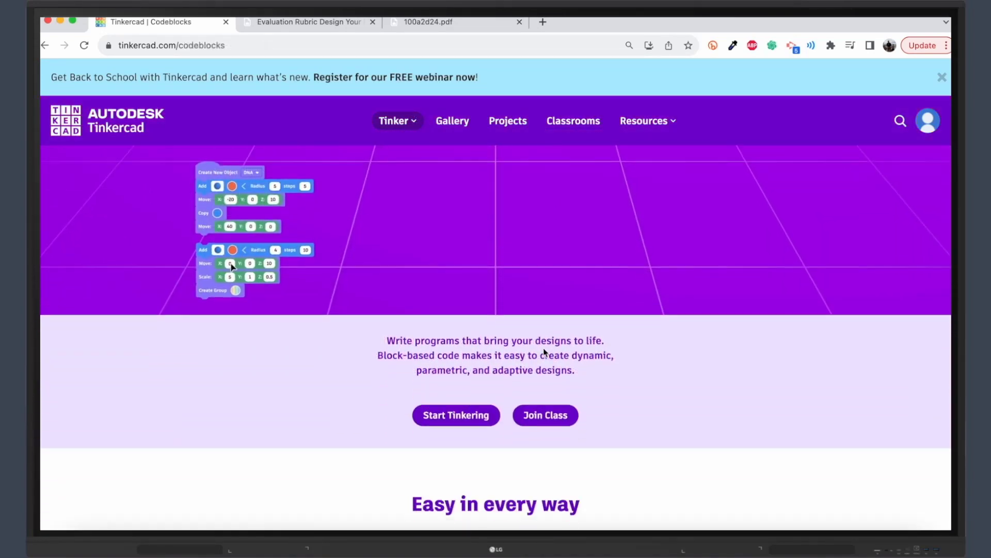
scroll(543, 351, down, 7)
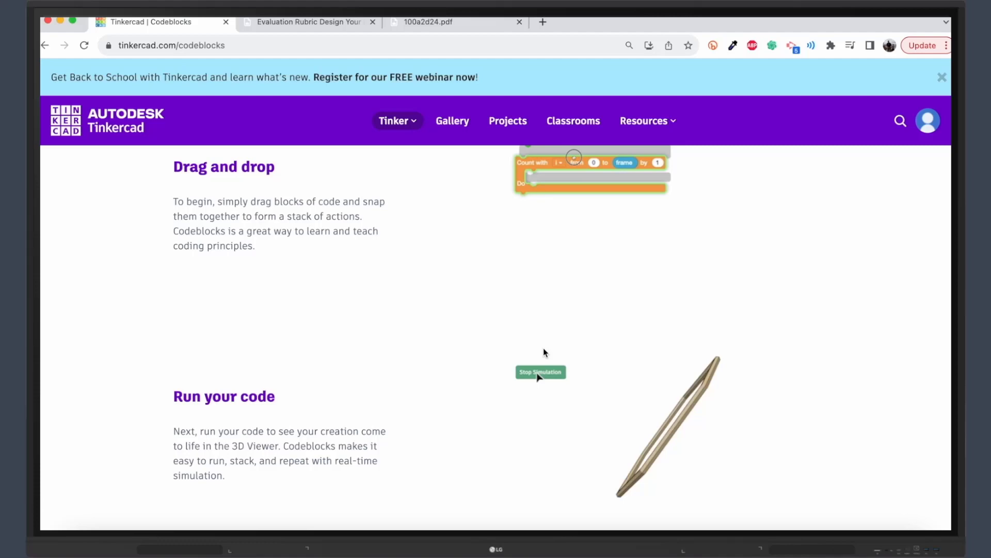
scroll(543, 351, down, 6)
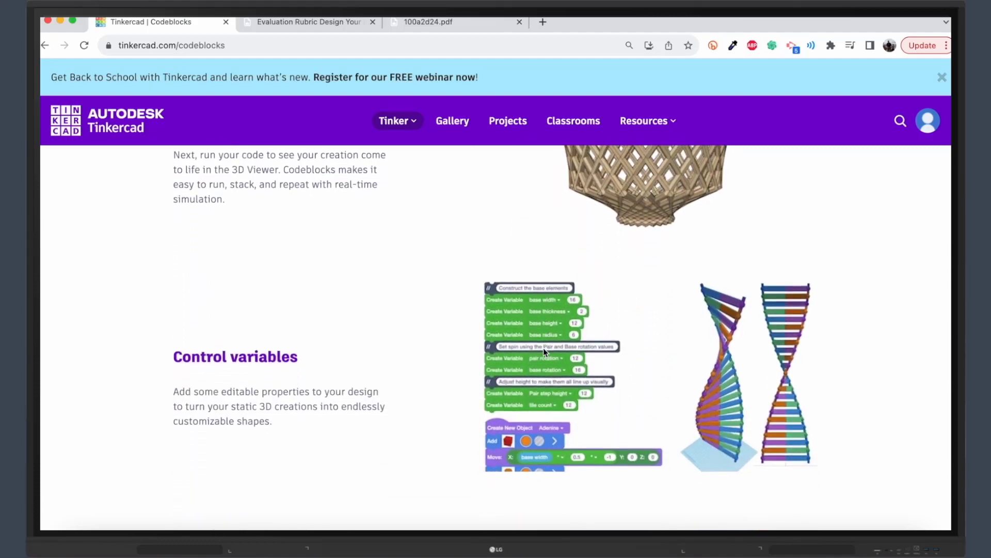
scroll(543, 350, down, 2)
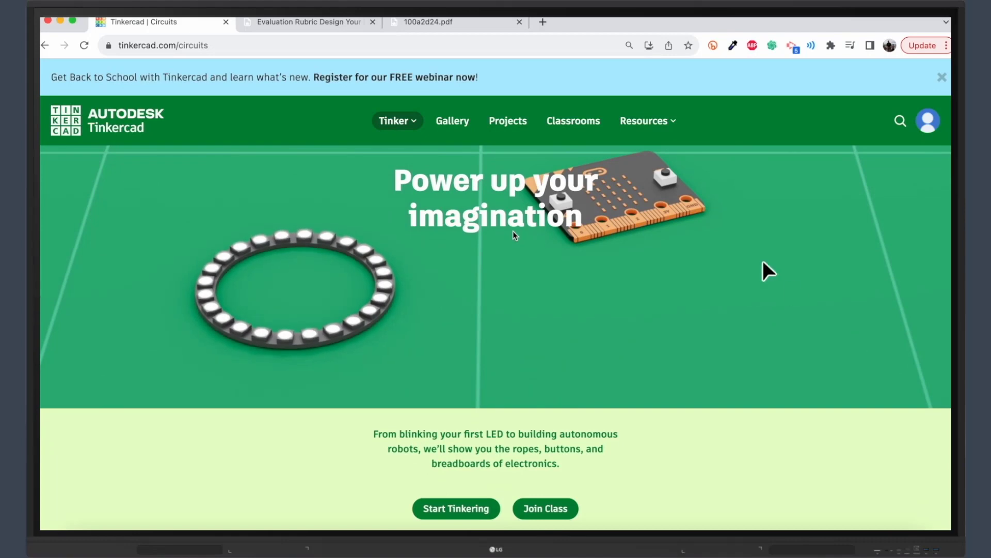
scroll(513, 235, down, 7)
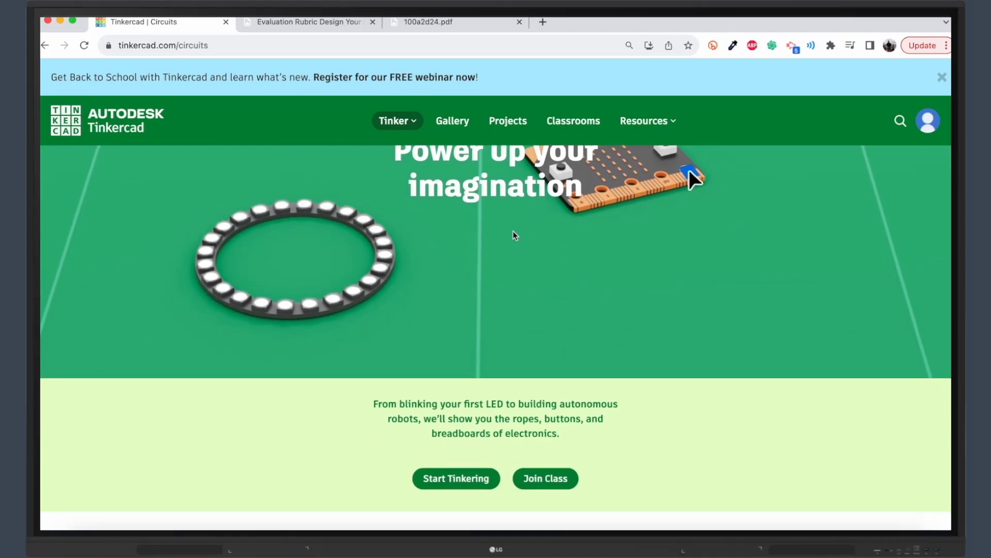
scroll(512, 235, down, 6)
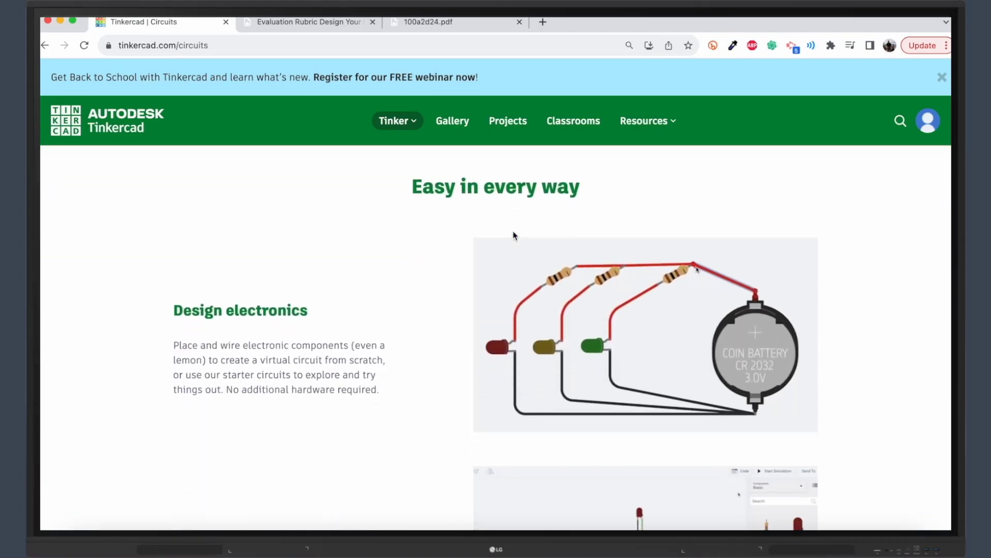
scroll(513, 235, down, 5)
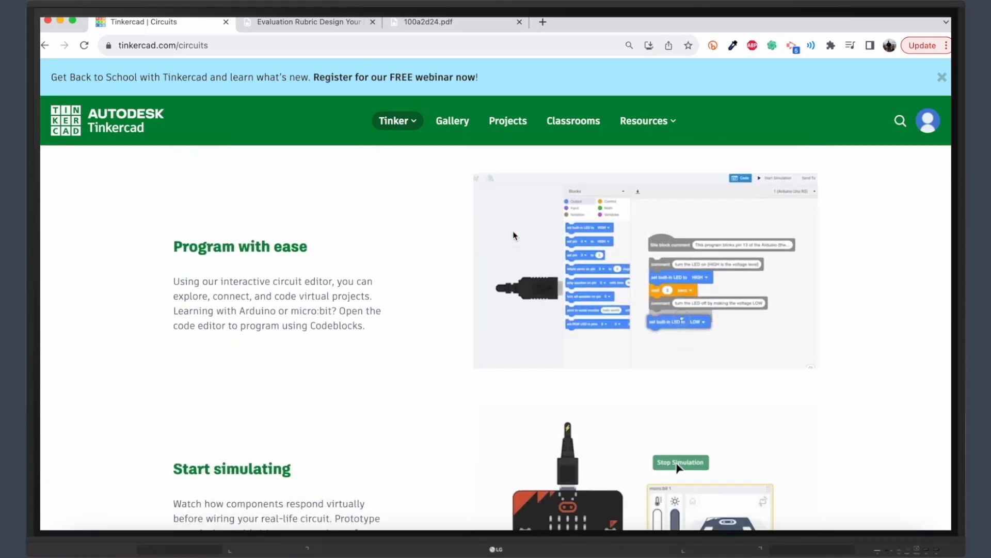
scroll(513, 232, down, 2)
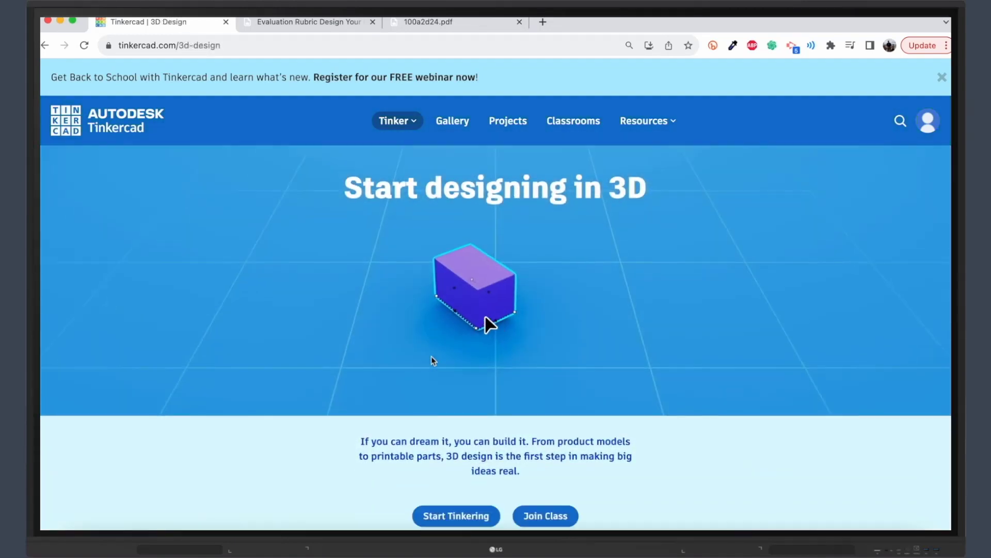
scroll(433, 360, down, 3)
scroll(433, 360, down, 10)
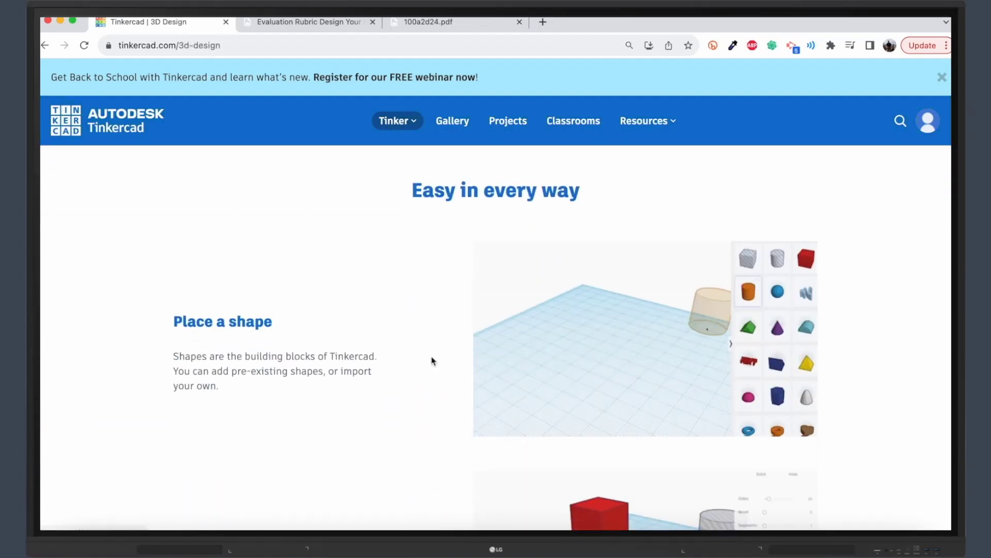
scroll(432, 360, down, 10)
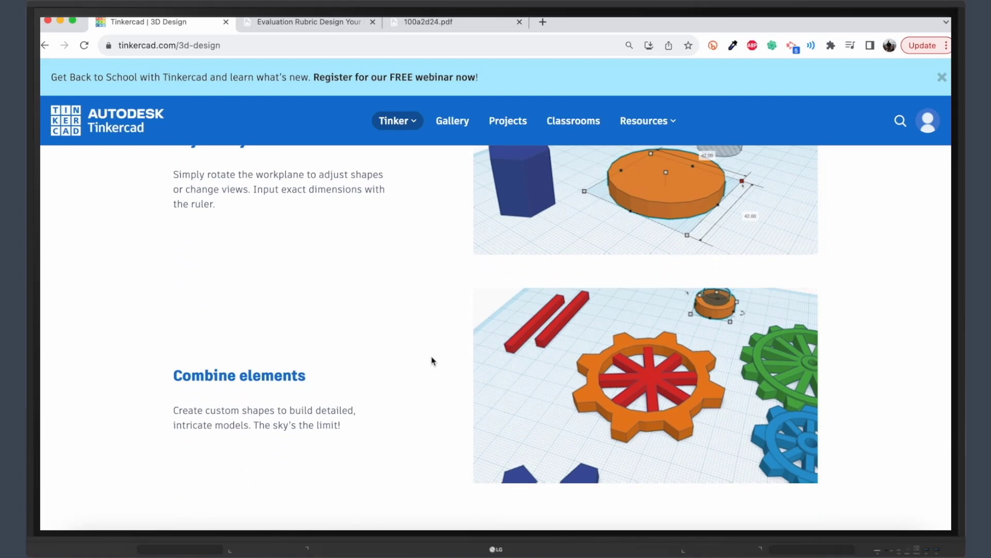
scroll(433, 359, down, 8)
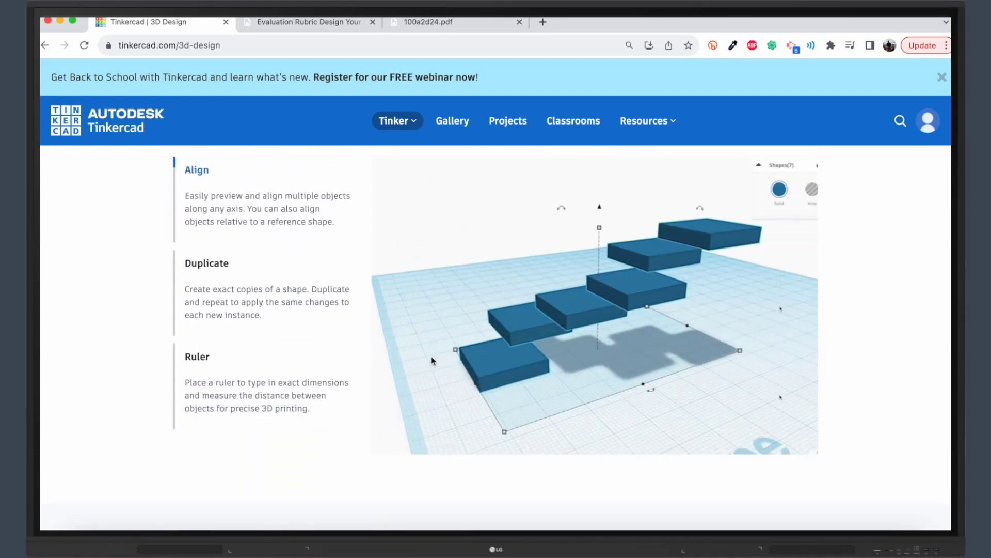
scroll(432, 360, down, 7)
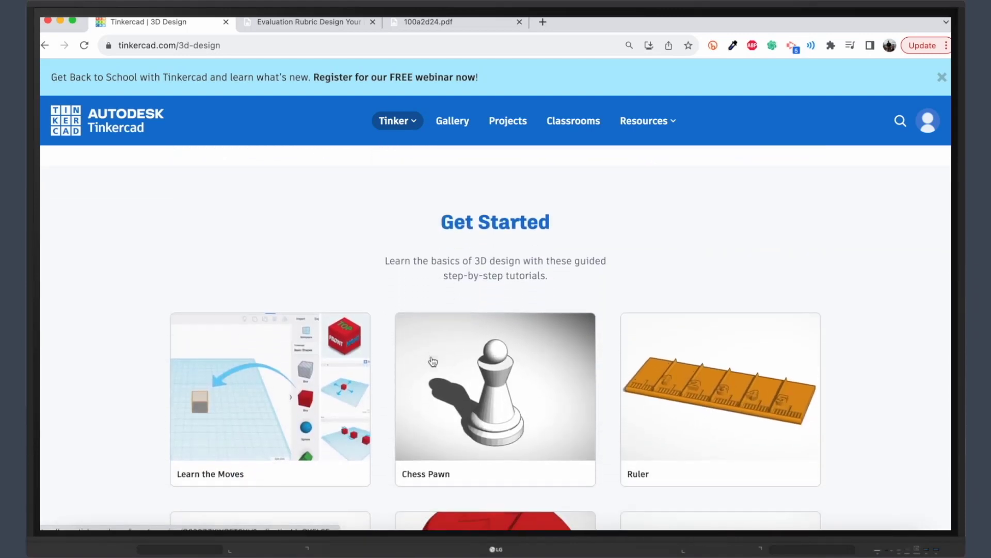
scroll(433, 360, up, 2)
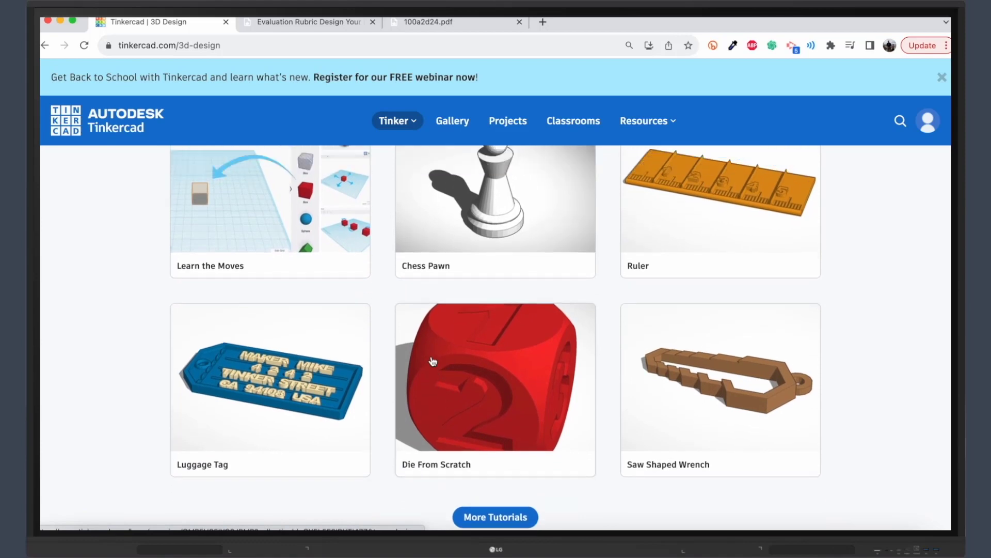
Start the Chess Pawn tutorial and stretch a placed sphere to 52 tall and 64 by 38
click(466, 317)
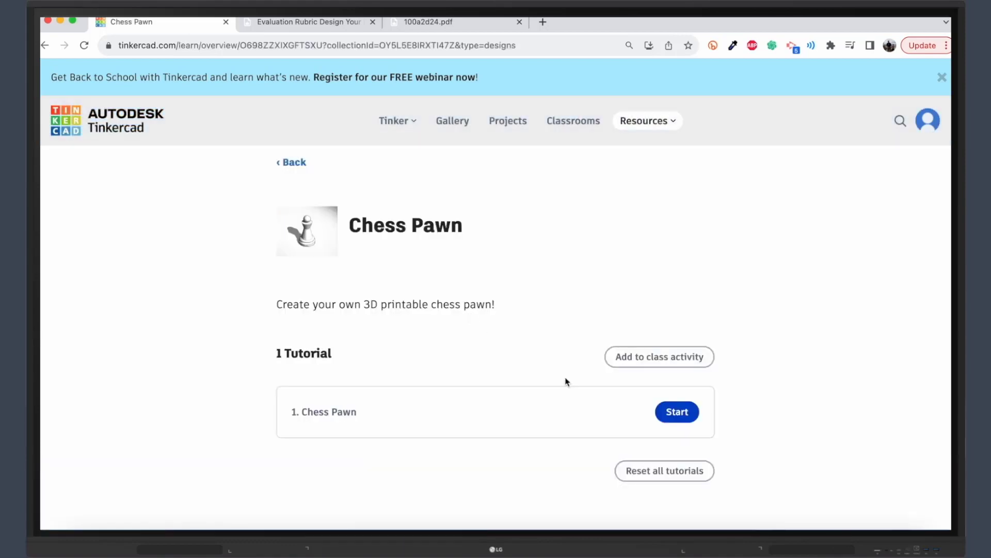
click(677, 413)
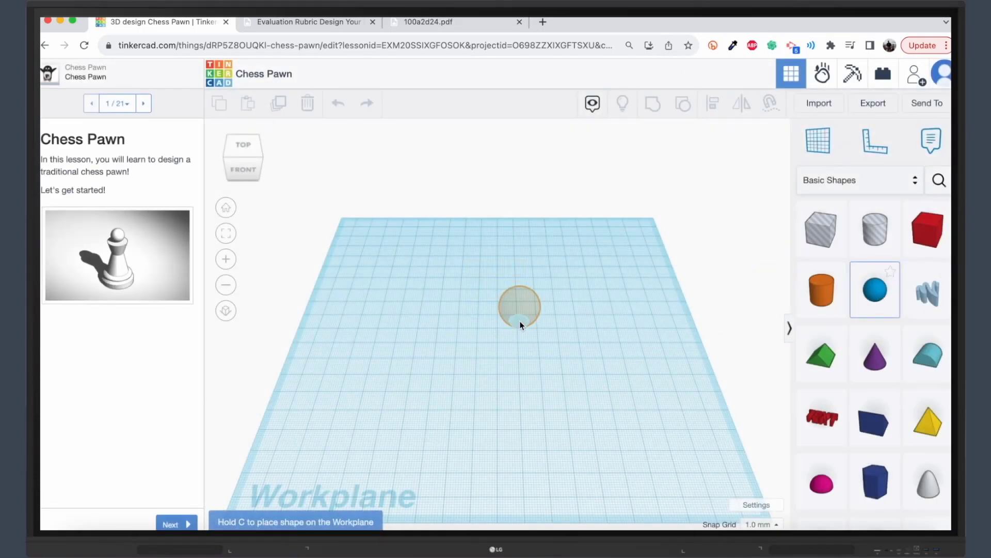
click(519, 321)
drag(520, 287, 523, 235)
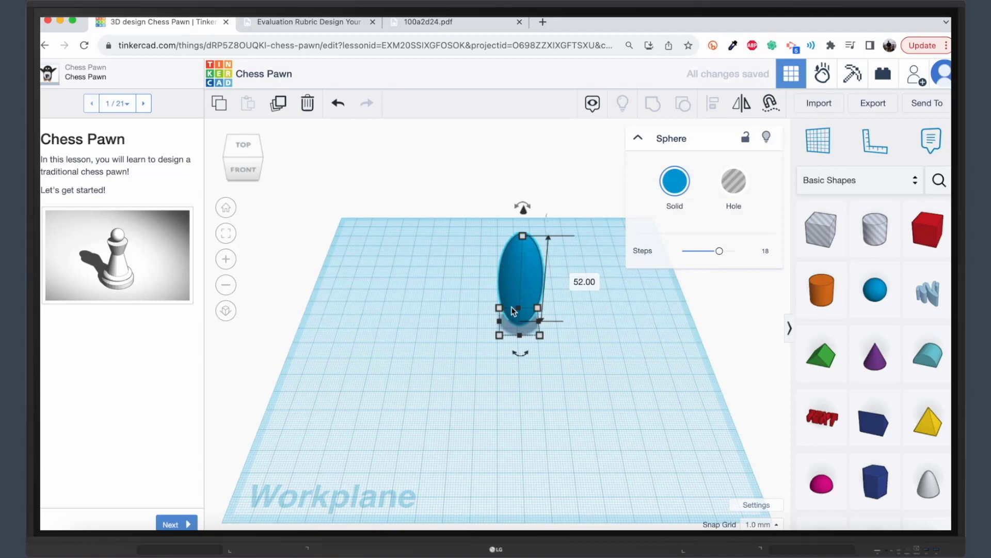
drag(499, 308, 420, 286)
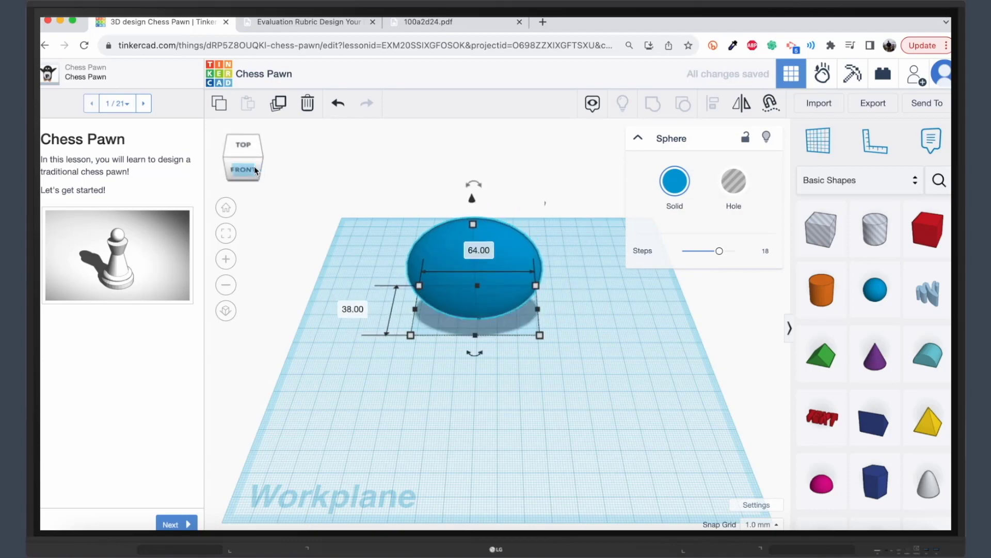
drag(245, 169, 326, 170)
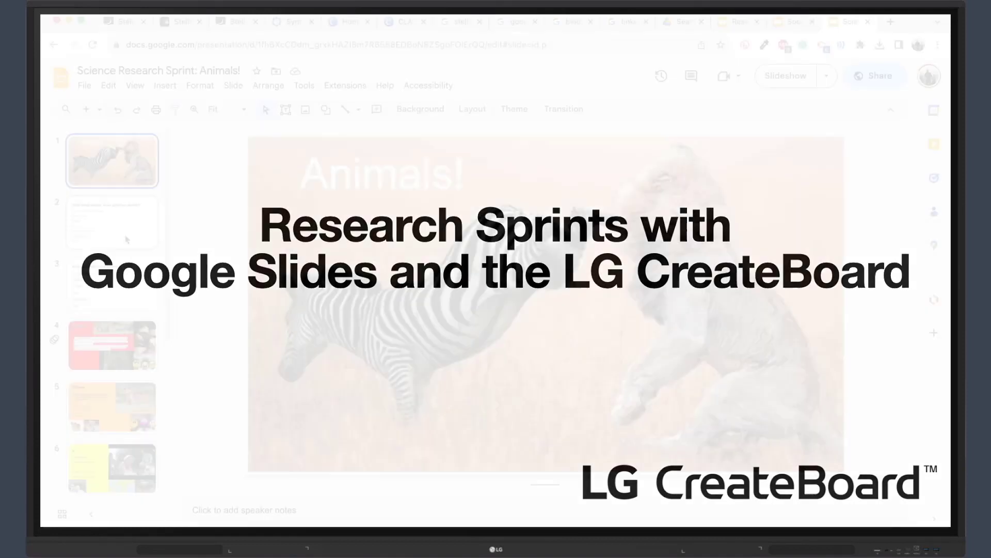
View slide 2 (learning question) and slide 3 (slide expectations) of the Science Research Sprint deck
scroll(125, 216, down, 5)
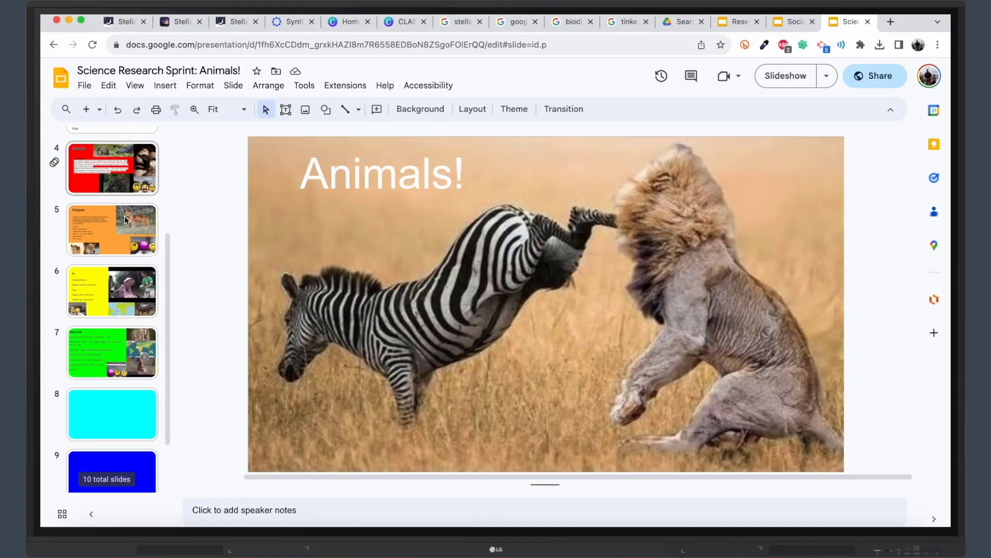
scroll(125, 216, down, 2)
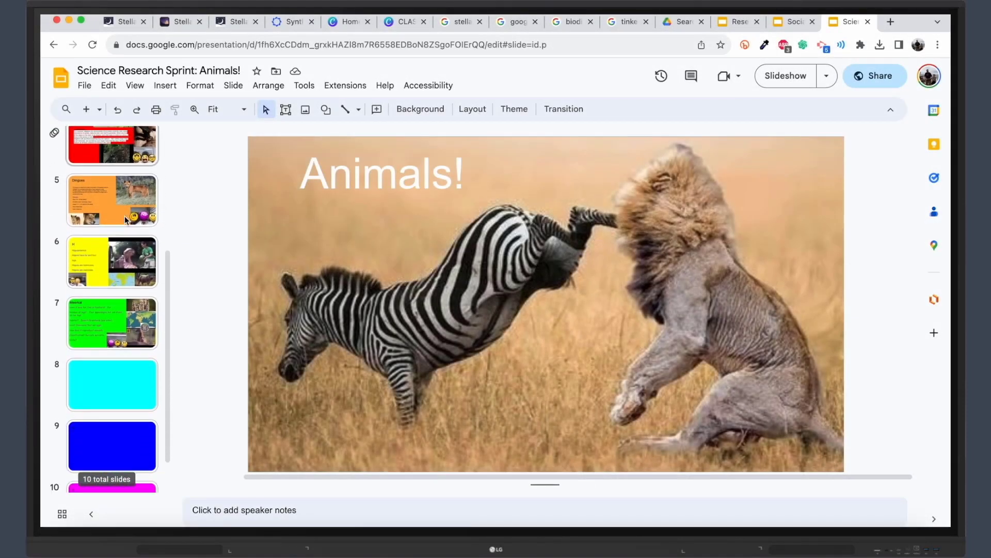
scroll(125, 219, up, 6)
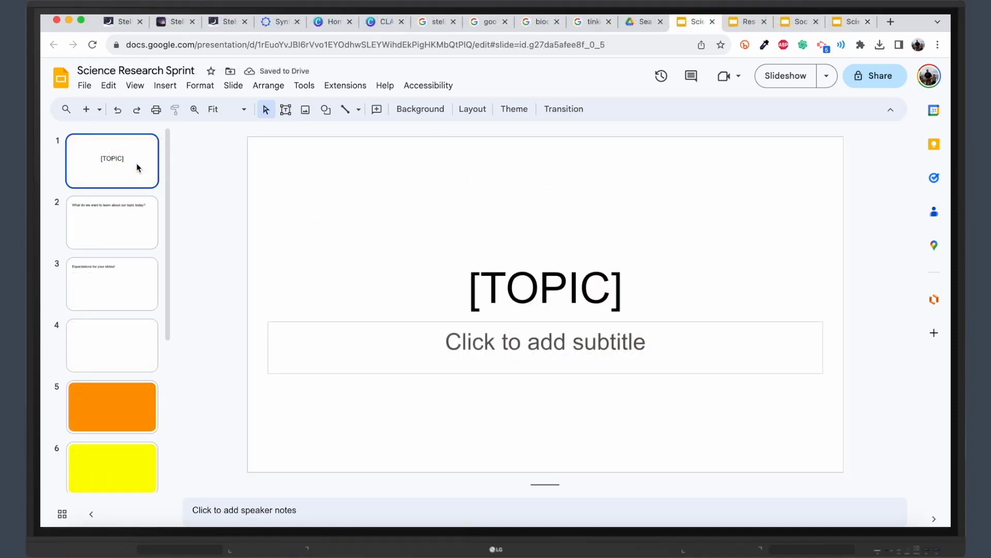
click(138, 217)
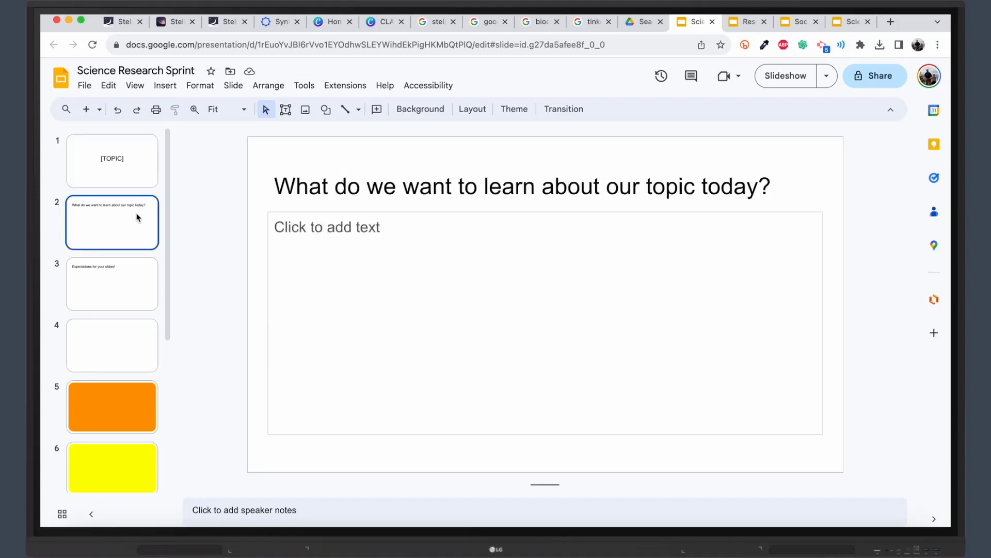
click(134, 278)
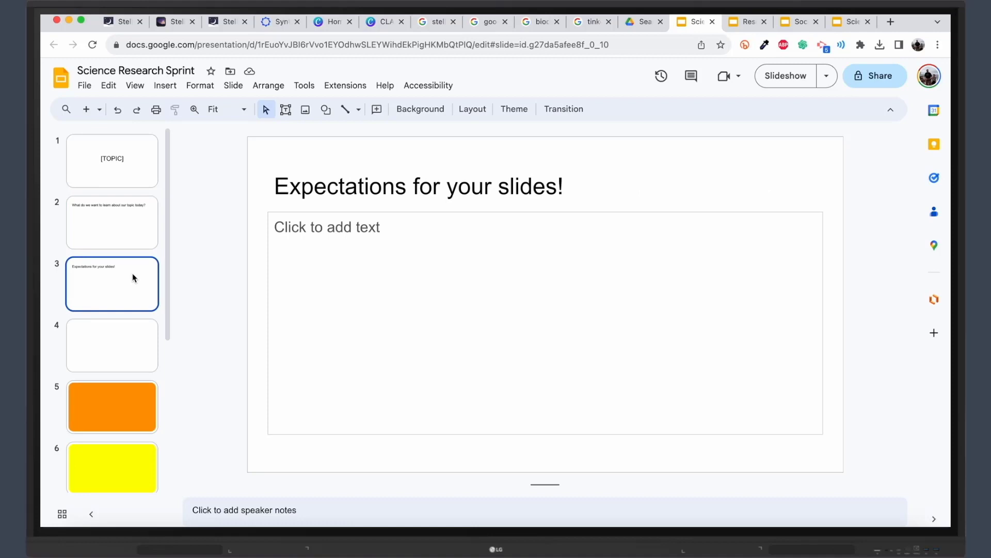
Look through the orange, yellow, green and cyan slides 5–8, then return to blank slide 4
scroll(134, 278, down, 3)
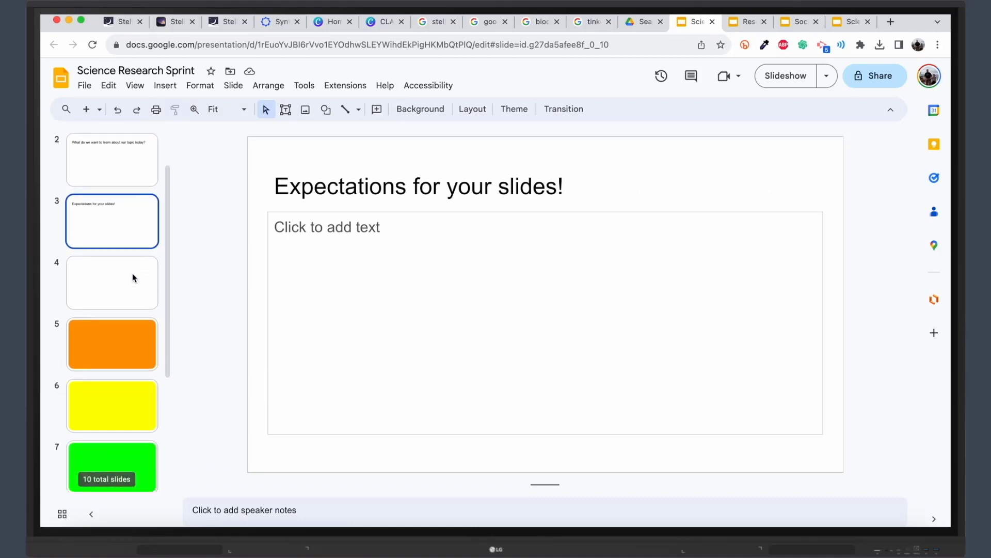
click(133, 253)
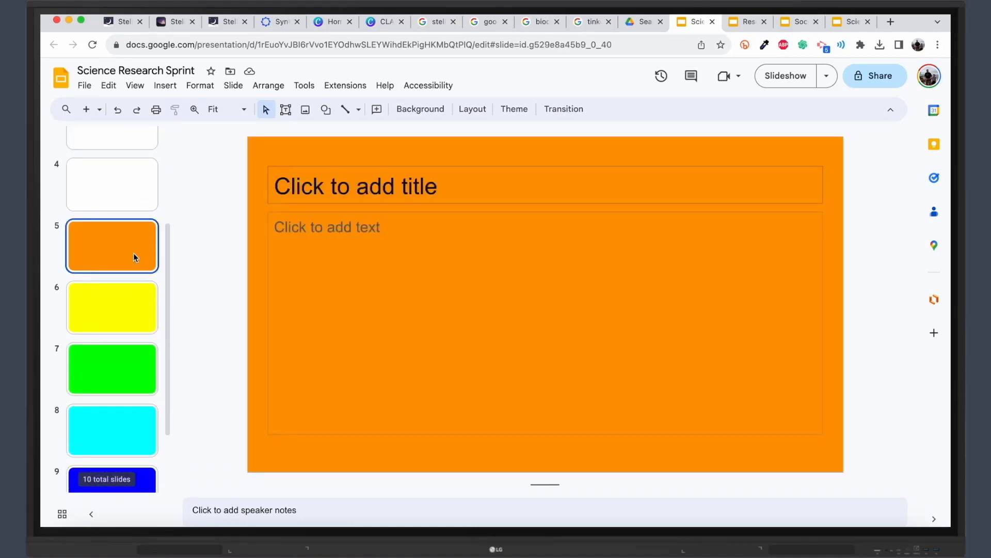
click(128, 297)
click(123, 364)
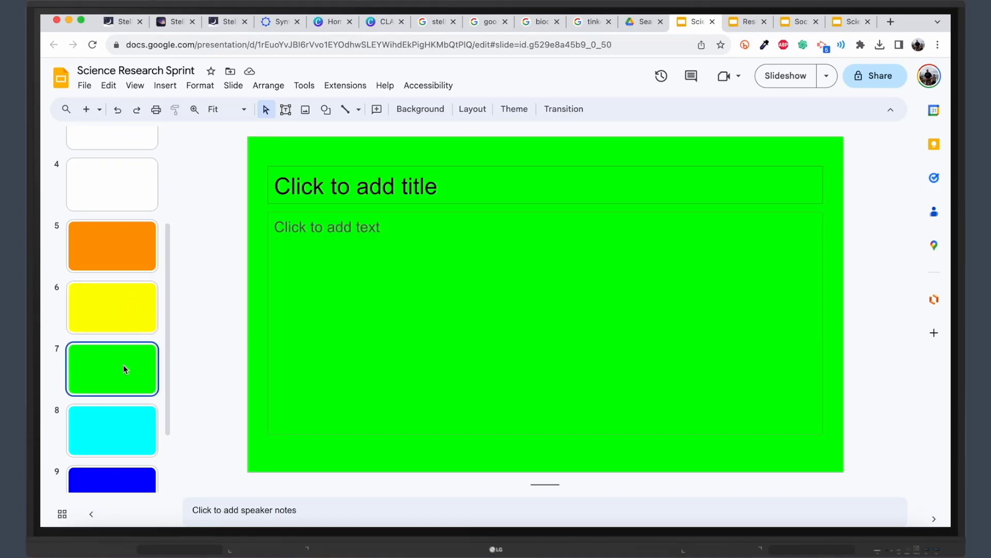
click(123, 435)
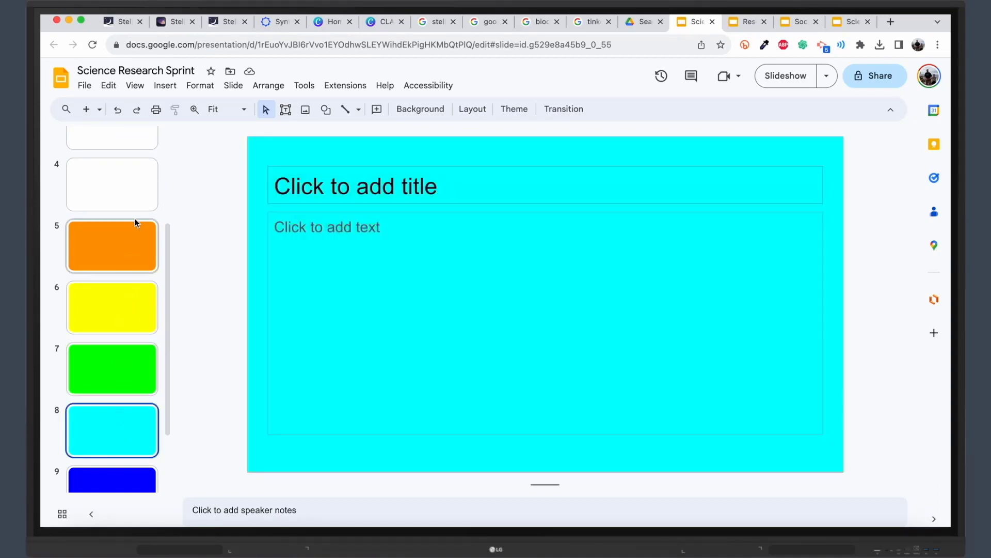
click(138, 201)
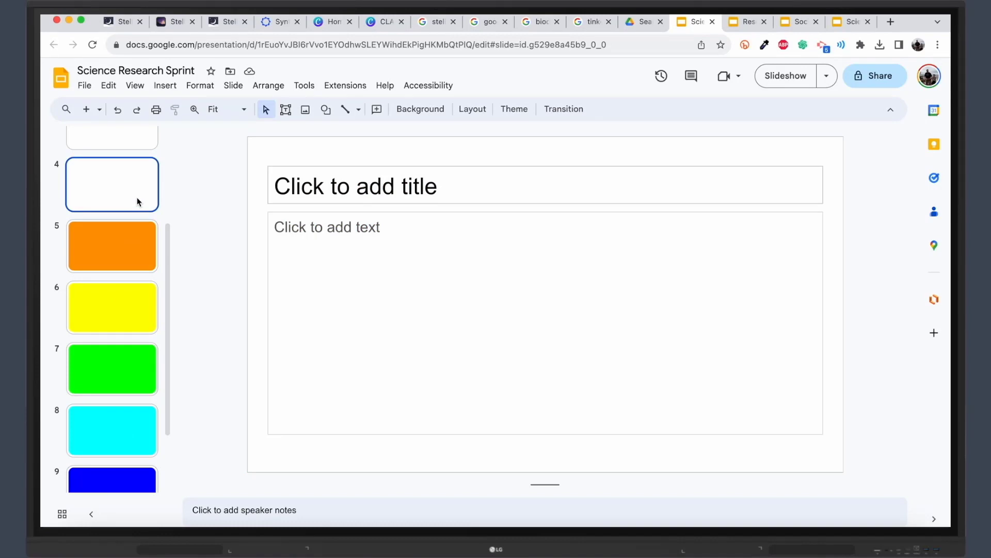
Change slide 4's background colour to red
right_click(138, 202)
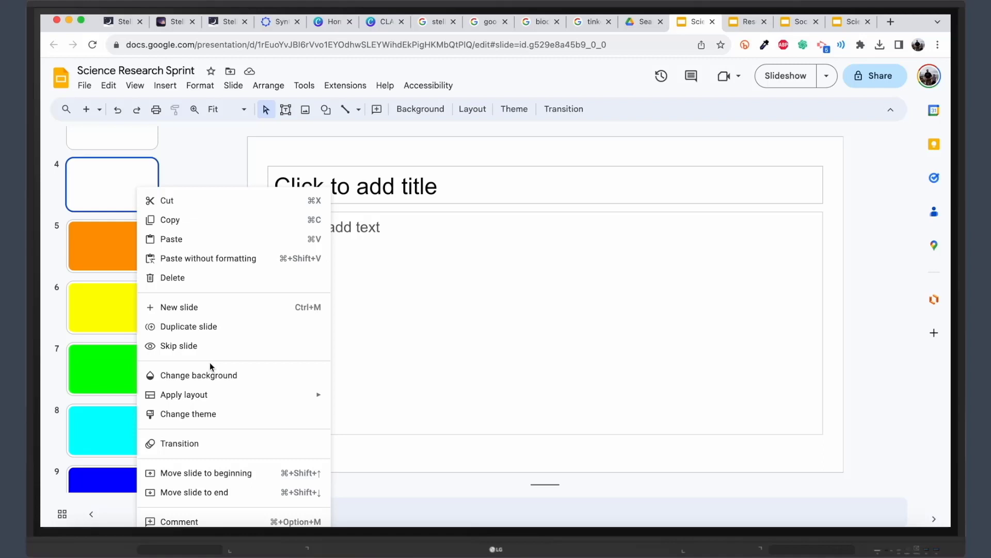
click(212, 375)
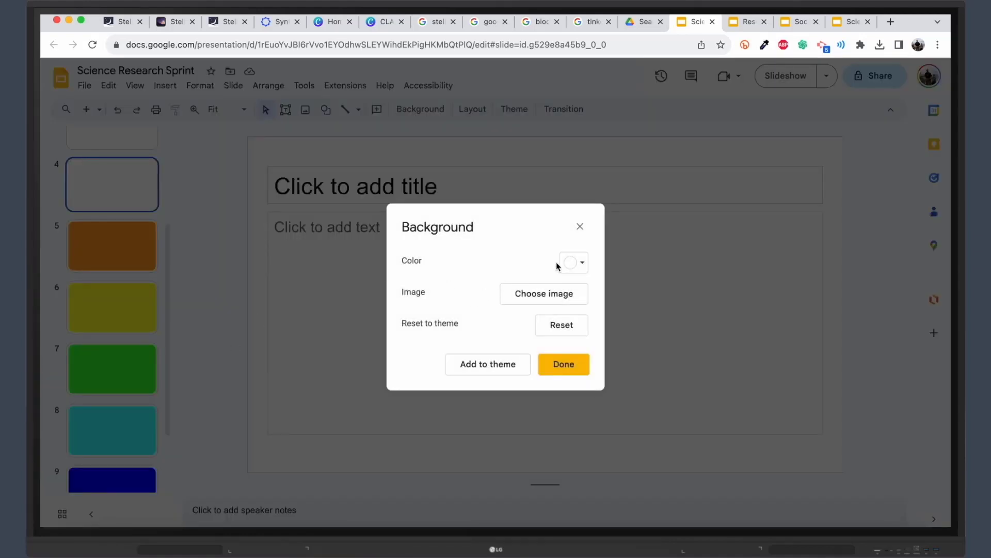
click(578, 264)
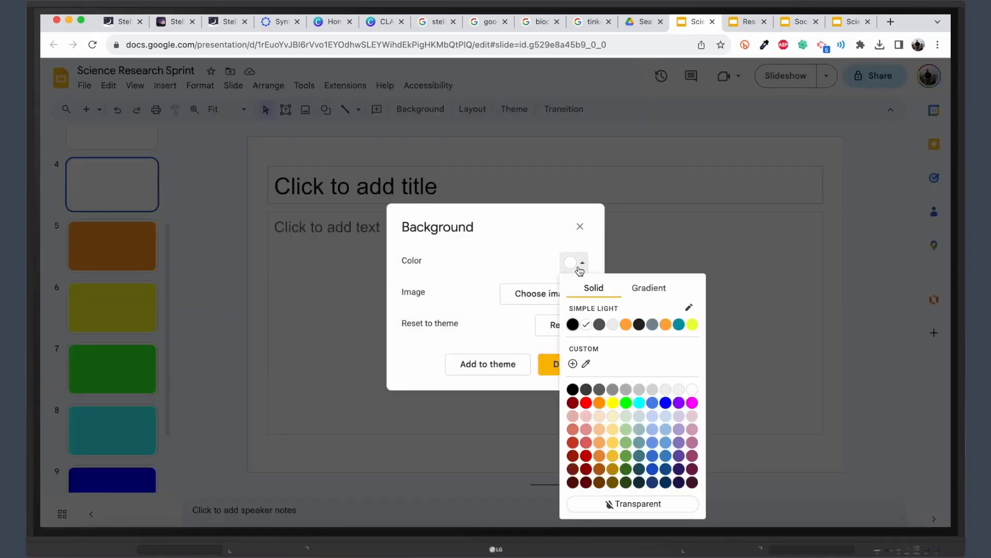
click(587, 404)
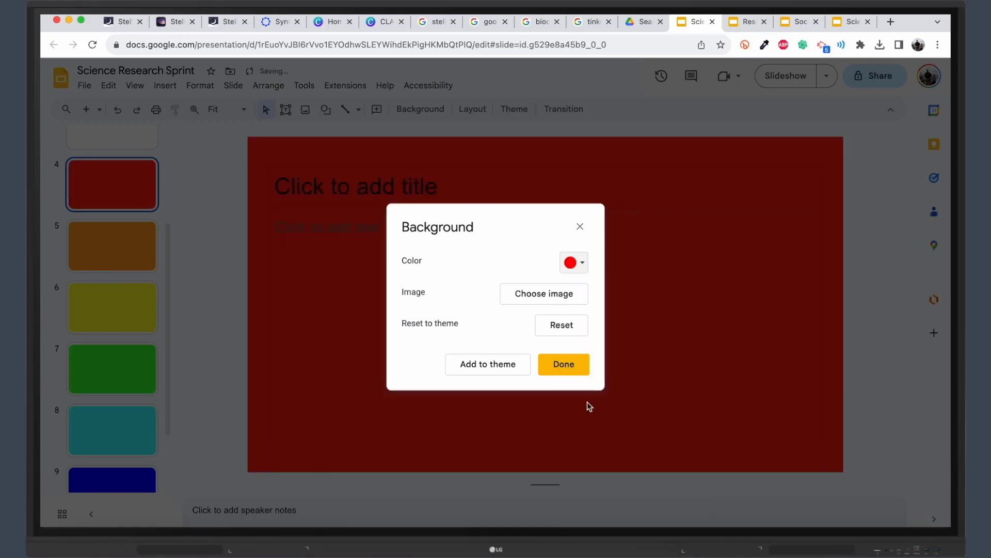
click(573, 371)
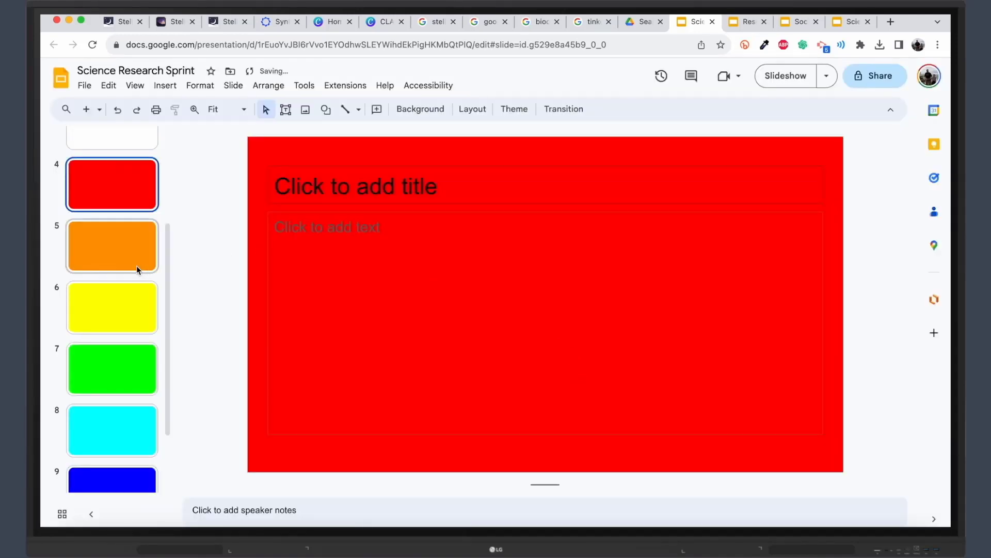
View the green slide 7 and cyan slide 8
scroll(125, 308, down, 3)
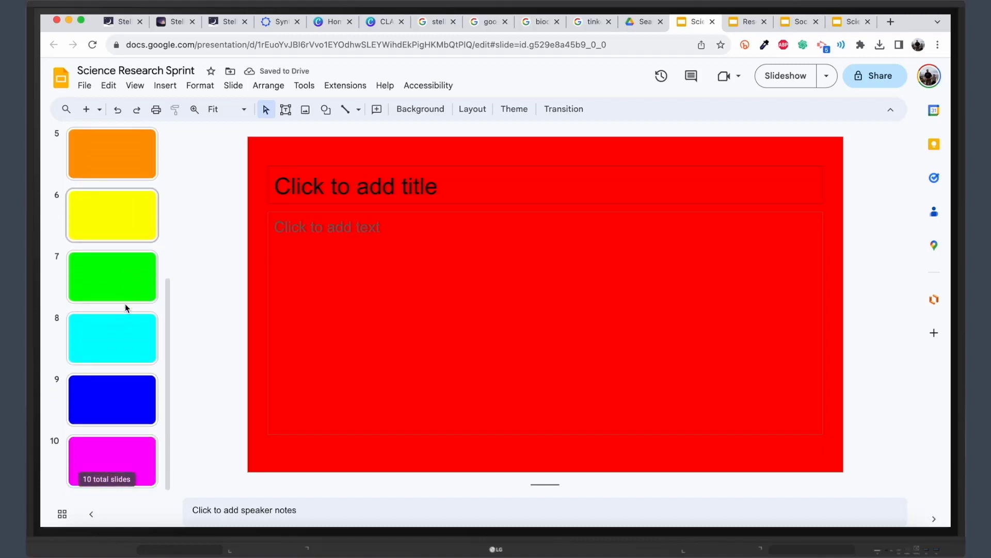
click(125, 304)
click(125, 331)
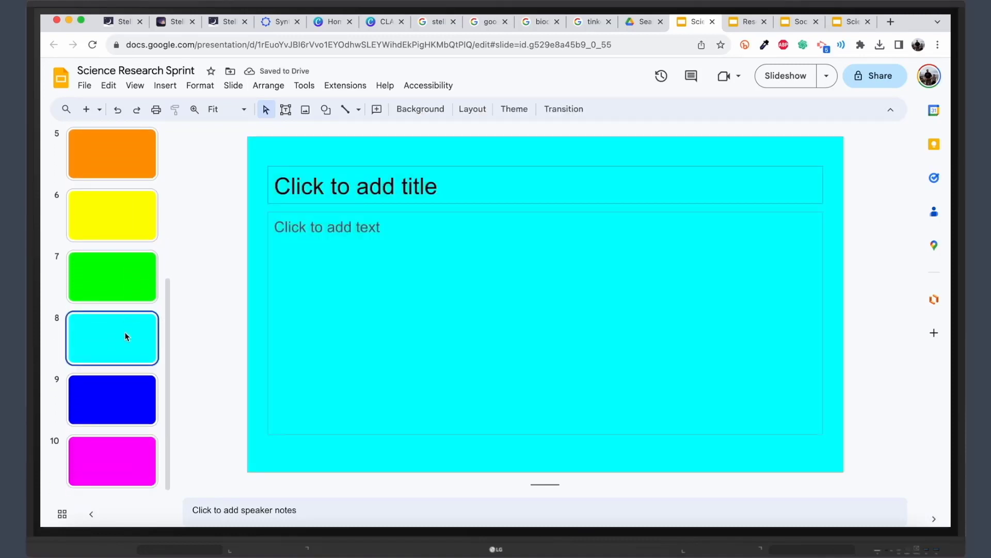
Review slide 3's list of what each slide needs, then move to the alligators slide
scroll(126, 335, up, 6)
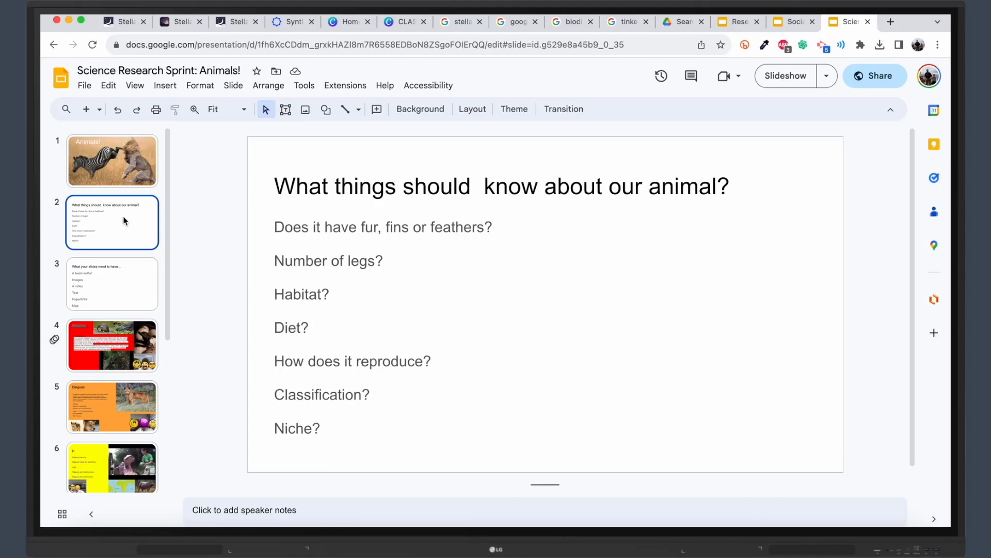
click(129, 292)
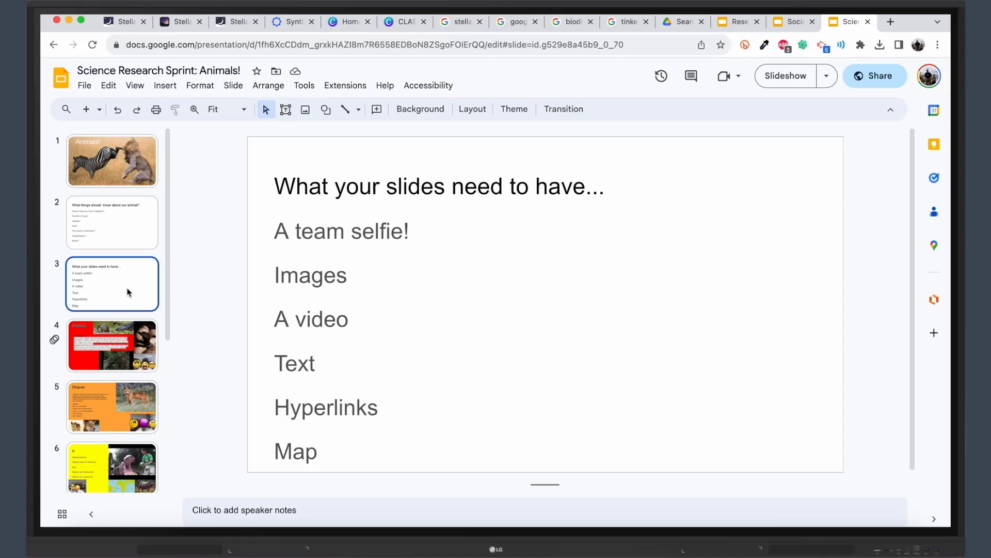
key(Down)
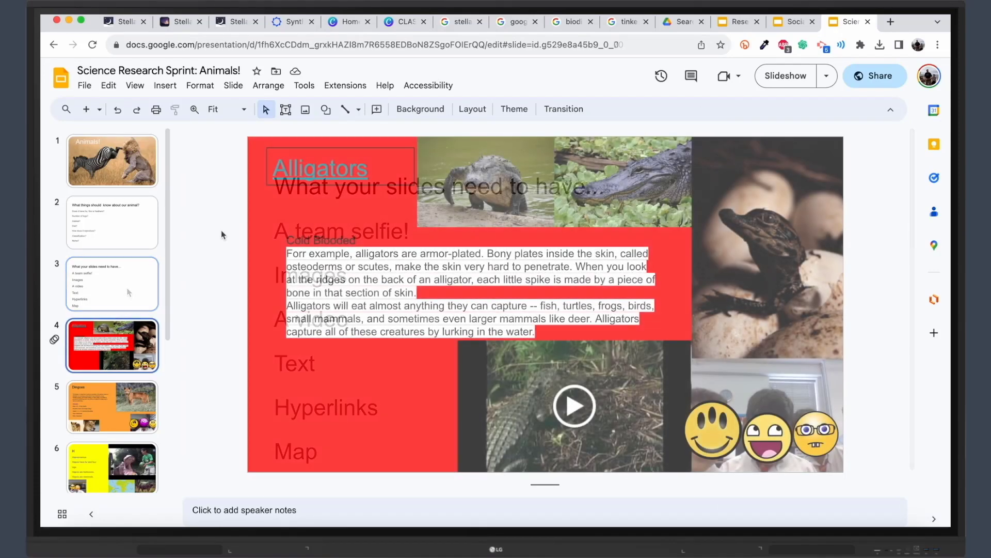
Insert the first web image result for 'alligators' and place it below the slide text
click(166, 86)
mouse_move(298, 109)
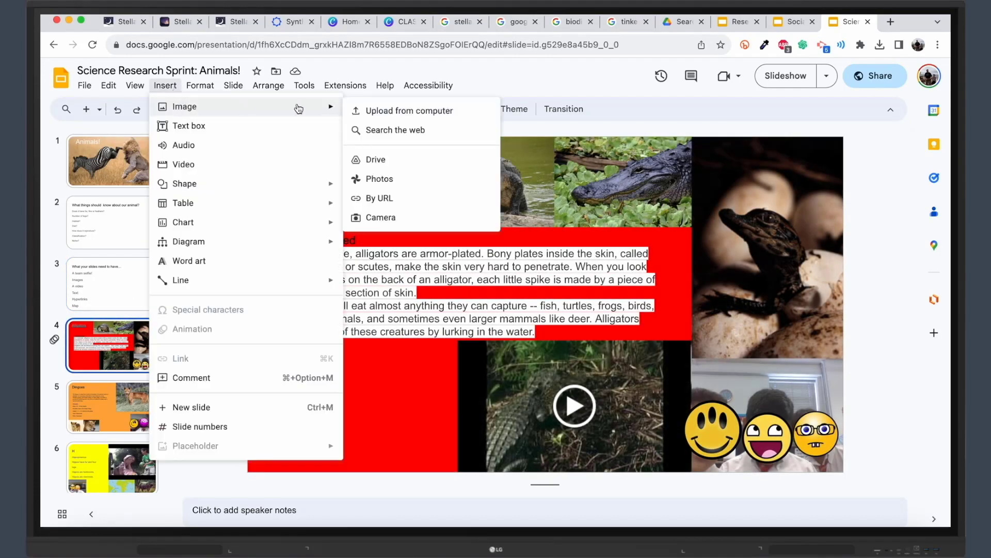
click(379, 129)
text(alligators)
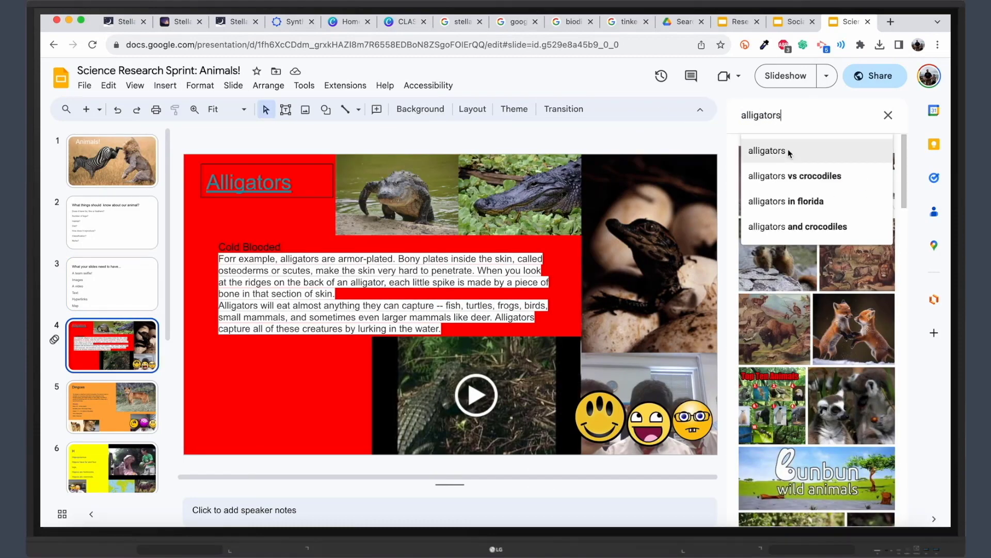
click(788, 149)
click(795, 191)
click(872, 508)
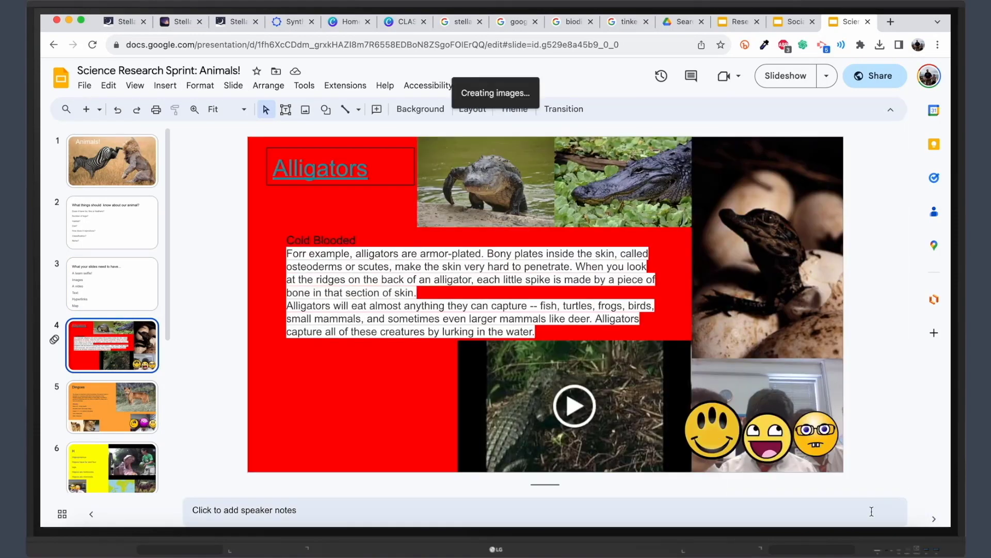
drag(405, 402, 410, 400)
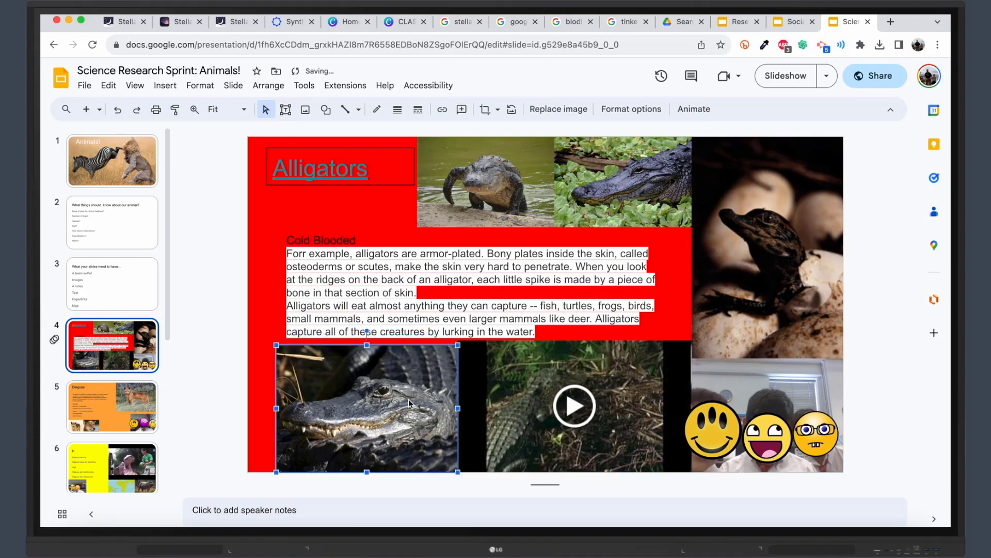
Step past the Dingoes and hippopotamus slides to the Meerkat slide and play its video
click(124, 406)
scroll(130, 396, down, 2)
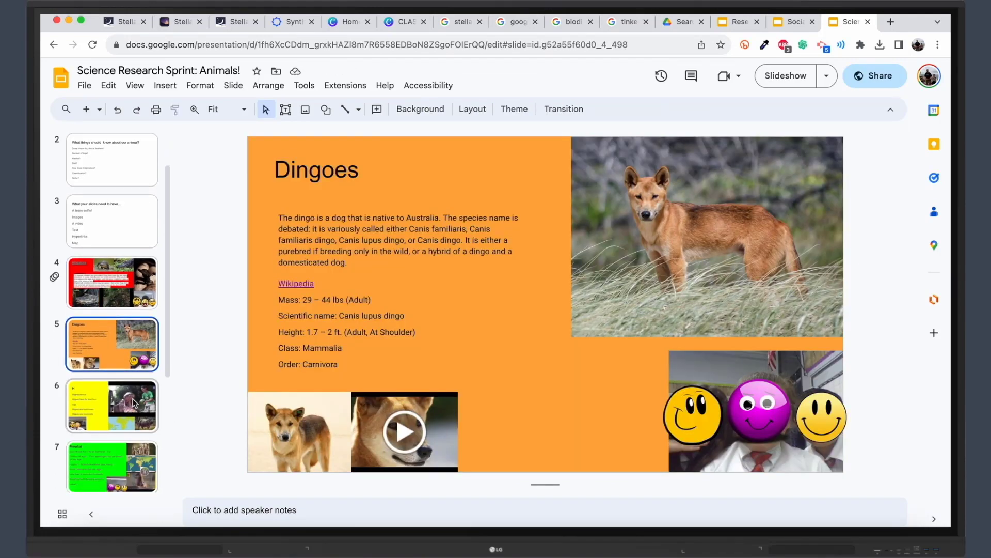
click(134, 403)
click(114, 463)
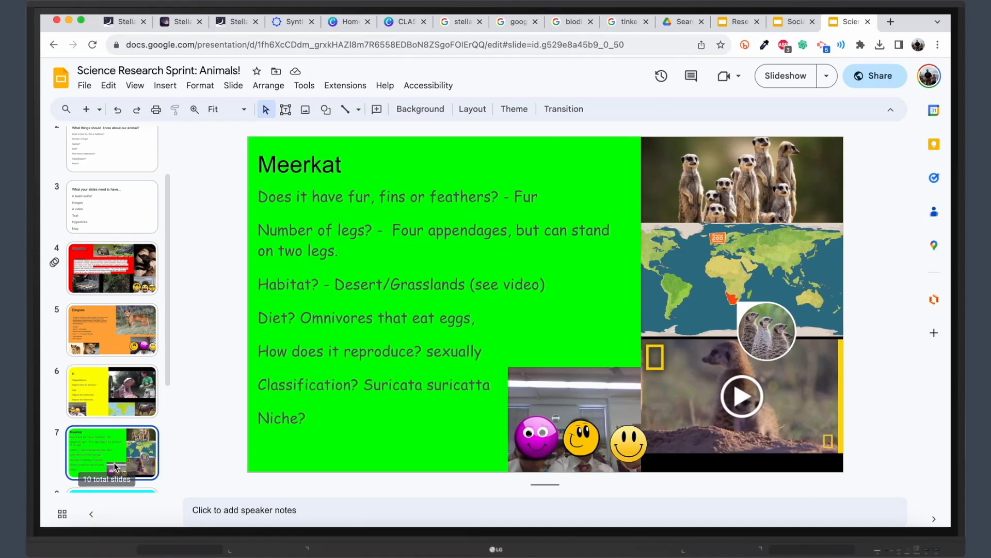
click(740, 395)
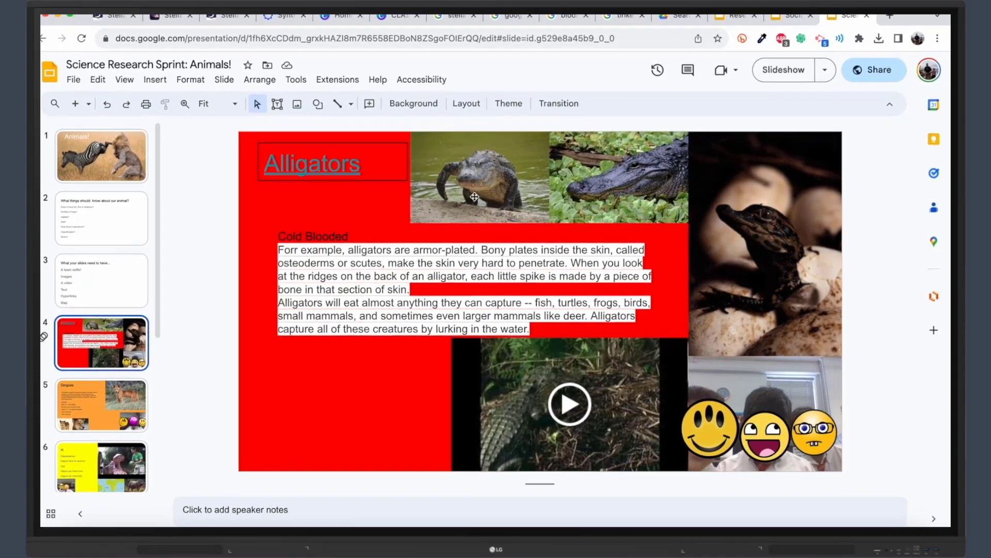
Select the alligator photo, search the web for smiley face emoji images, then close the search
click(463, 190)
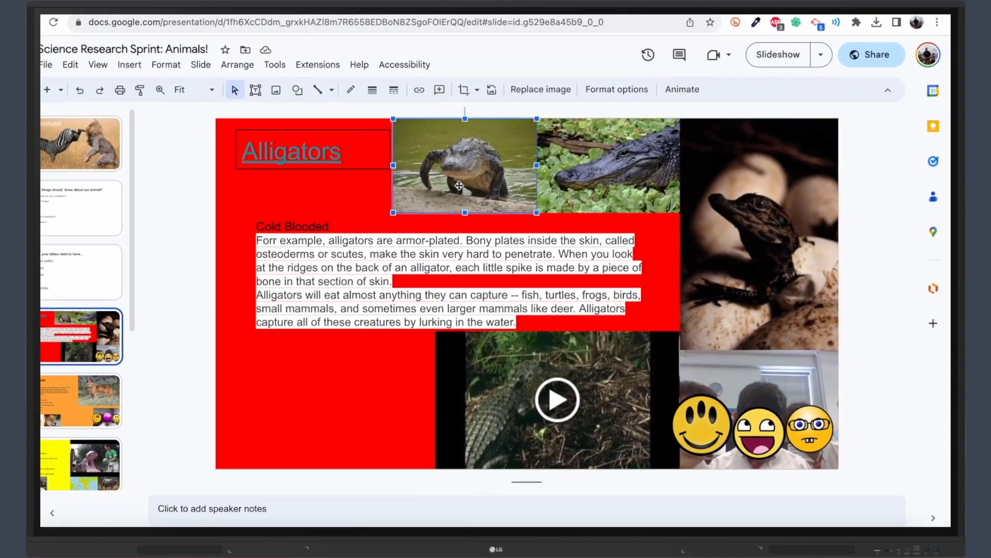
click(100, 53)
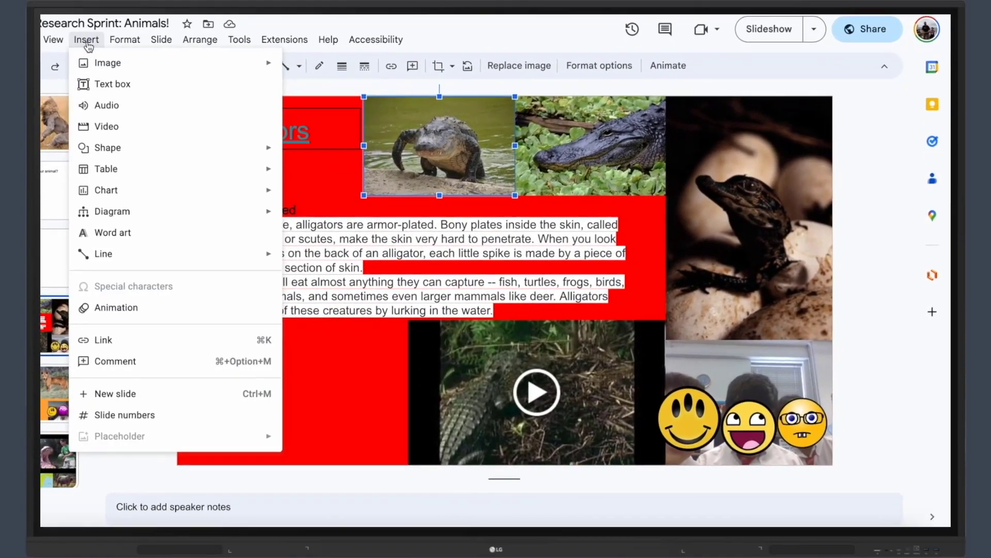
mouse_move(207, 69)
click(305, 69)
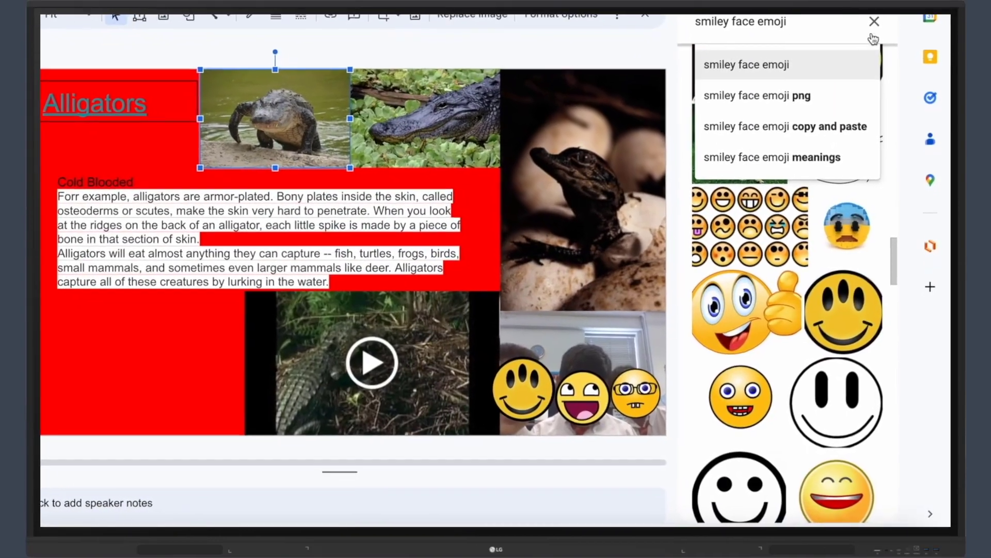
click(874, 31)
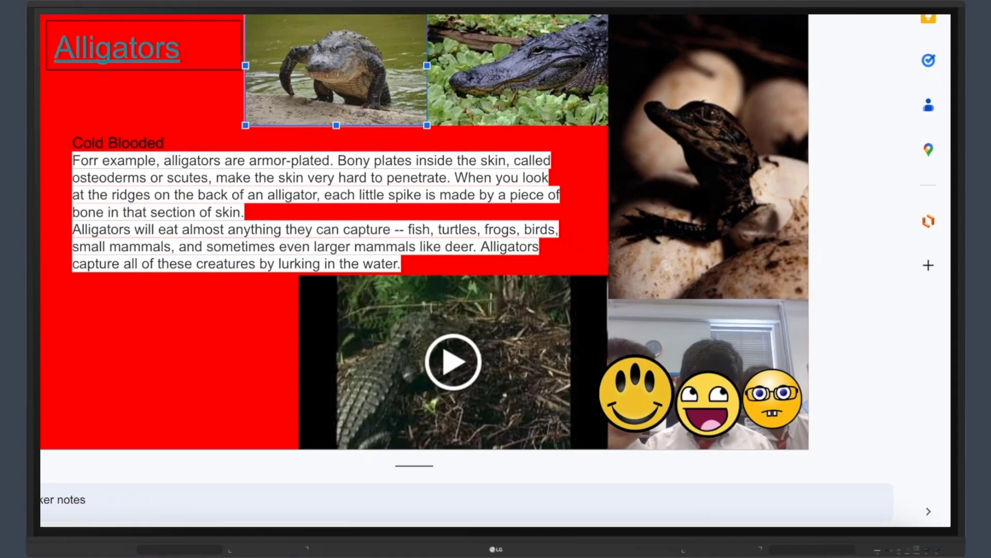
key(alt+o)
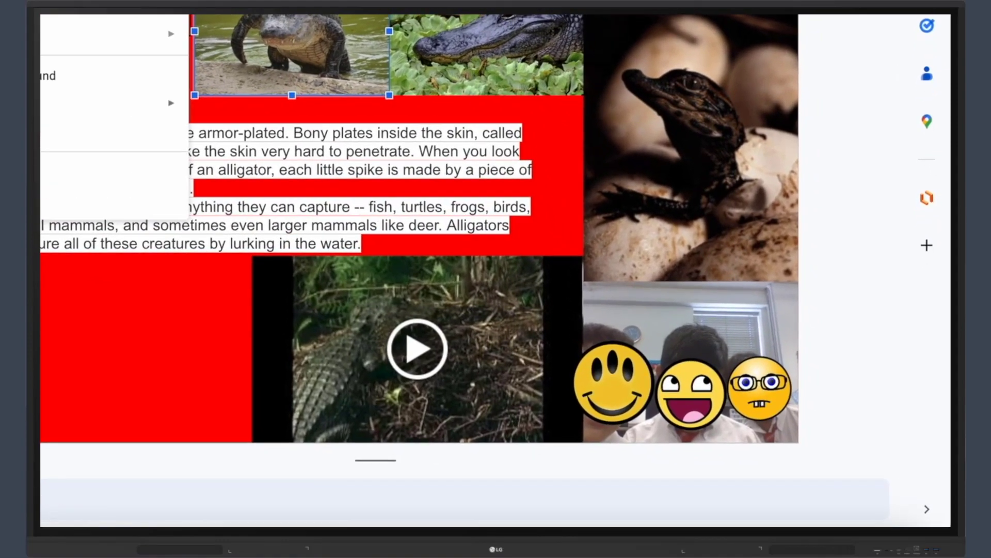
key(Escape)
key(alt+i)
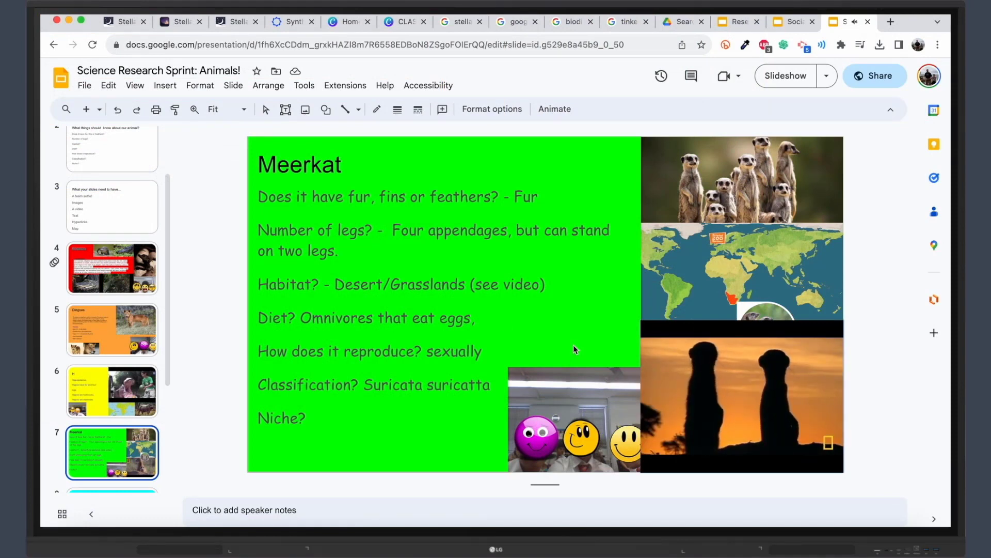
Scroll the filmstrip and open slide 2 with the questions about the animal
scroll(114, 306, up, 3)
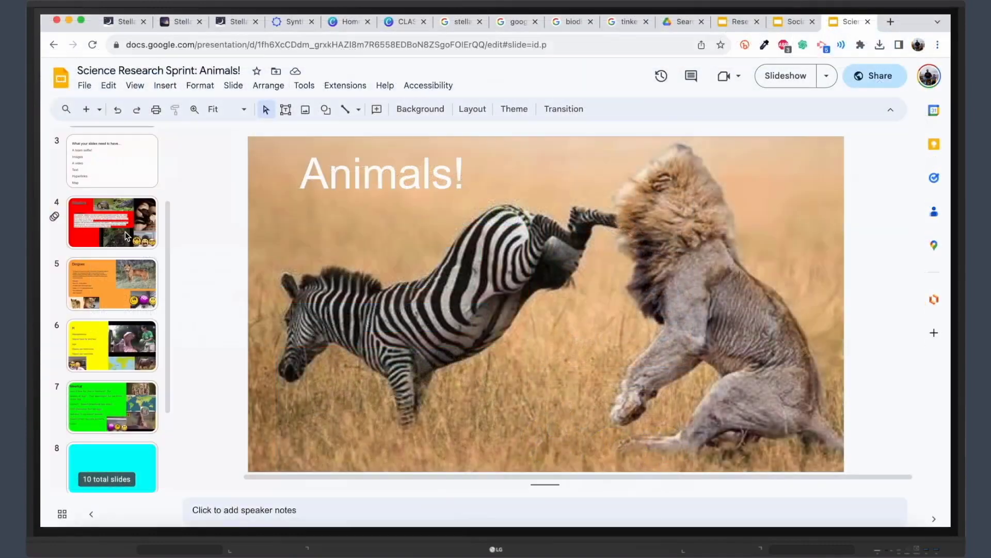
scroll(125, 222, down, 1)
scroll(125, 216, down, 3)
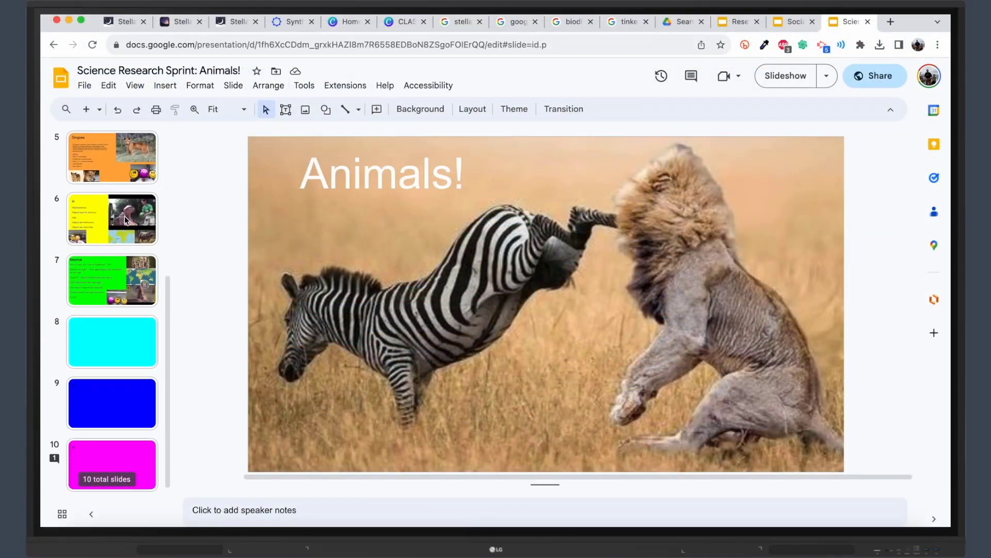
scroll(125, 218, up, 5)
click(124, 218)
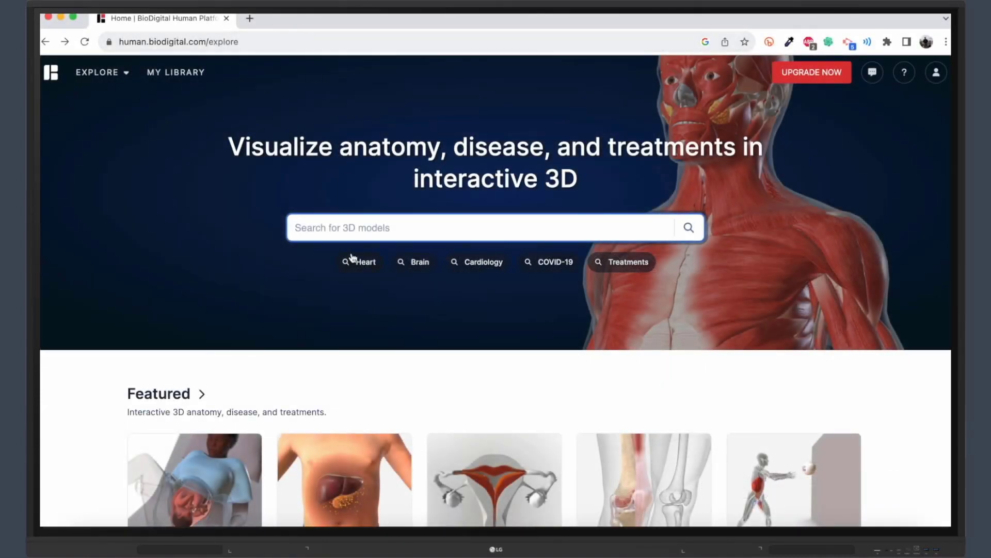
scroll(351, 257, down, 5)
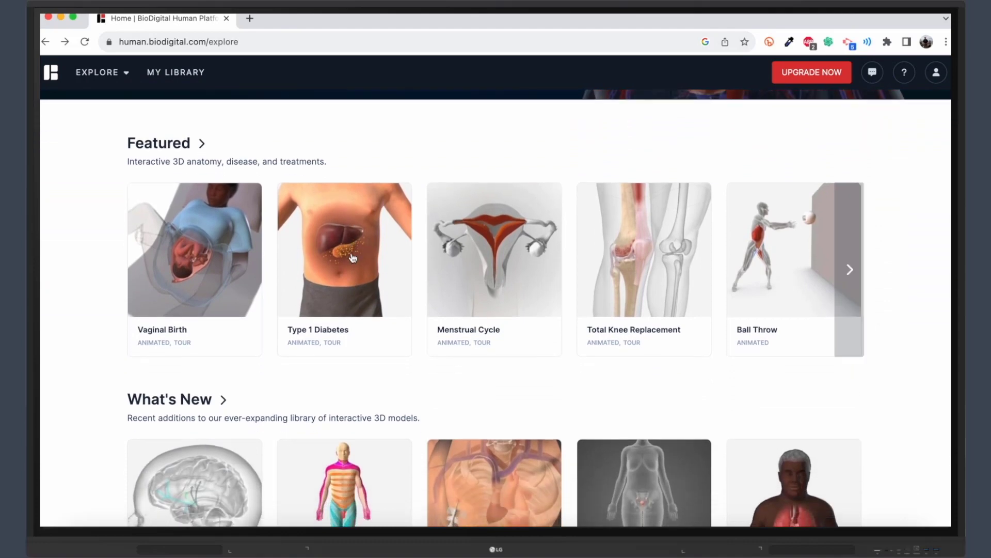
scroll(353, 257, down, 4)
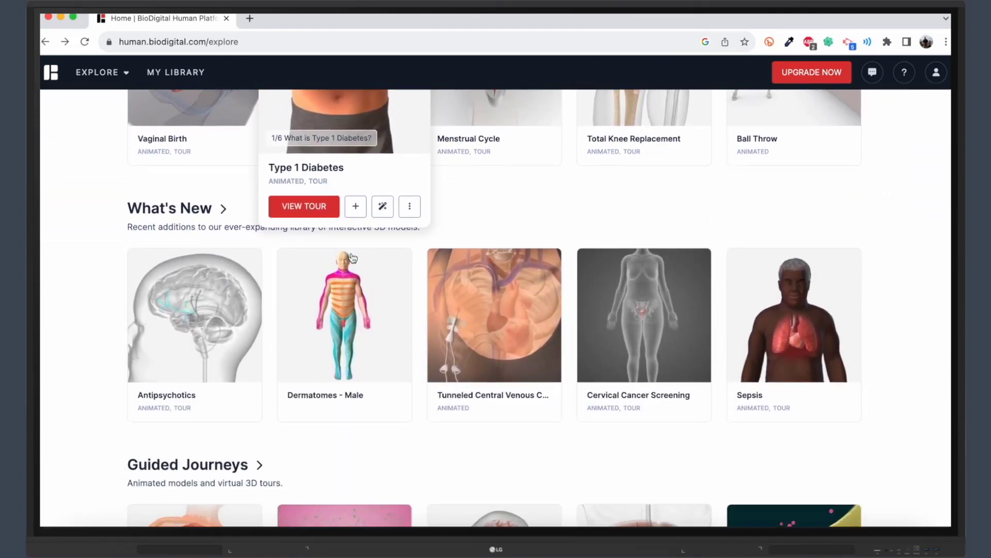
scroll(352, 256, down, 3)
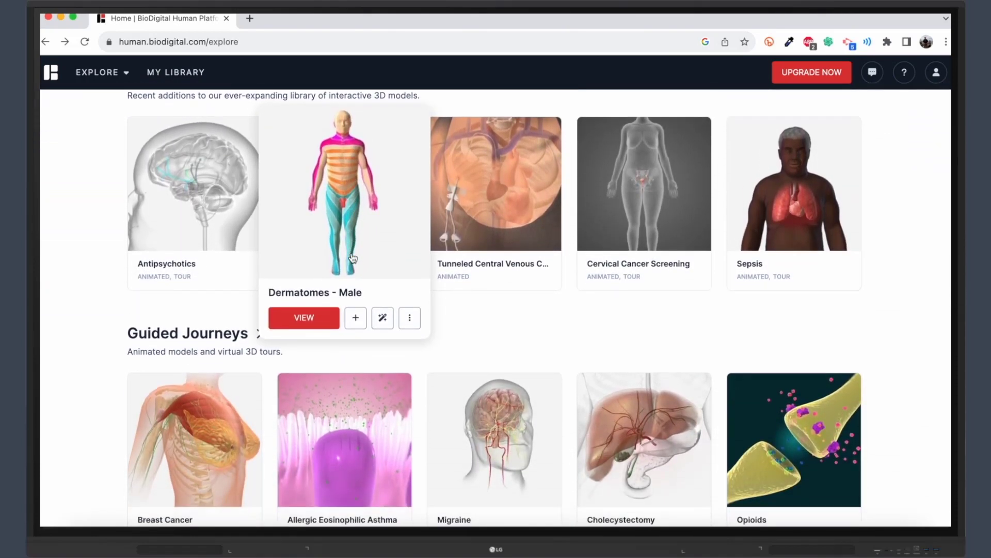
scroll(353, 257, down, 4)
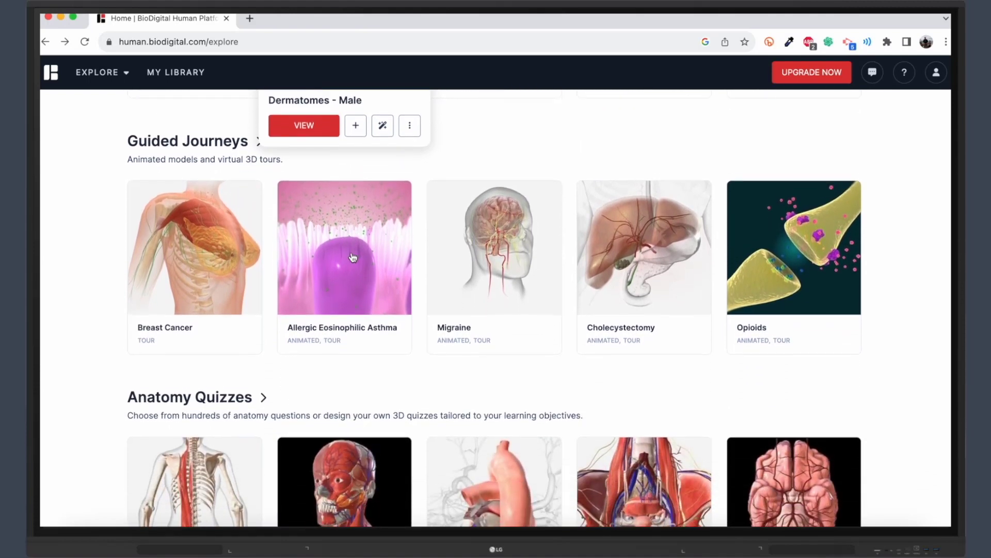
scroll(115, 343, down, 3)
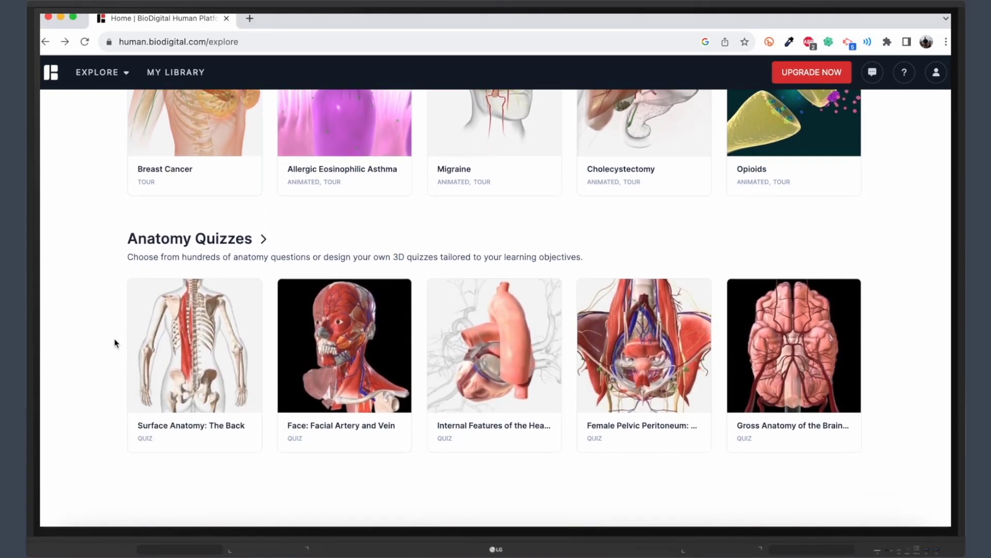
scroll(116, 343, up, 5)
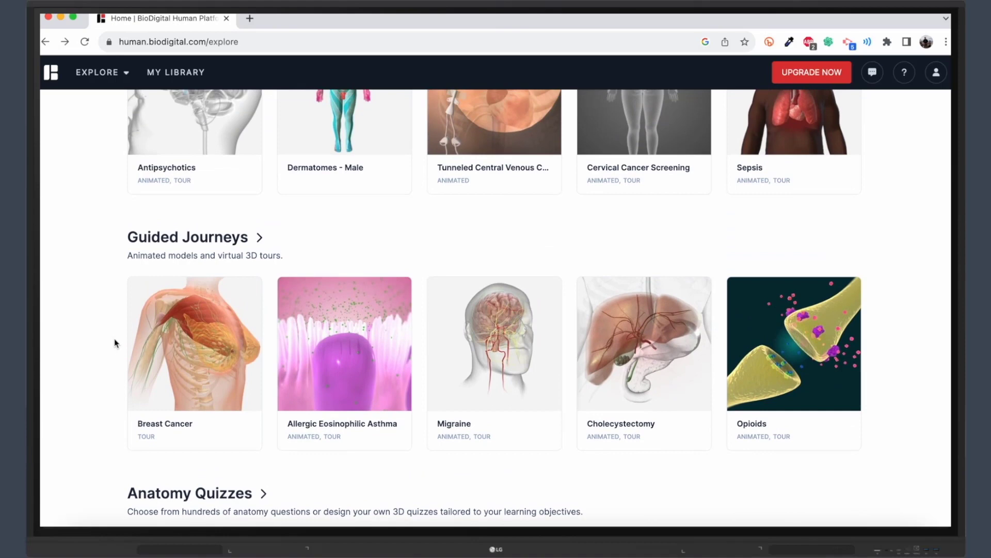
scroll(116, 343, up, 5)
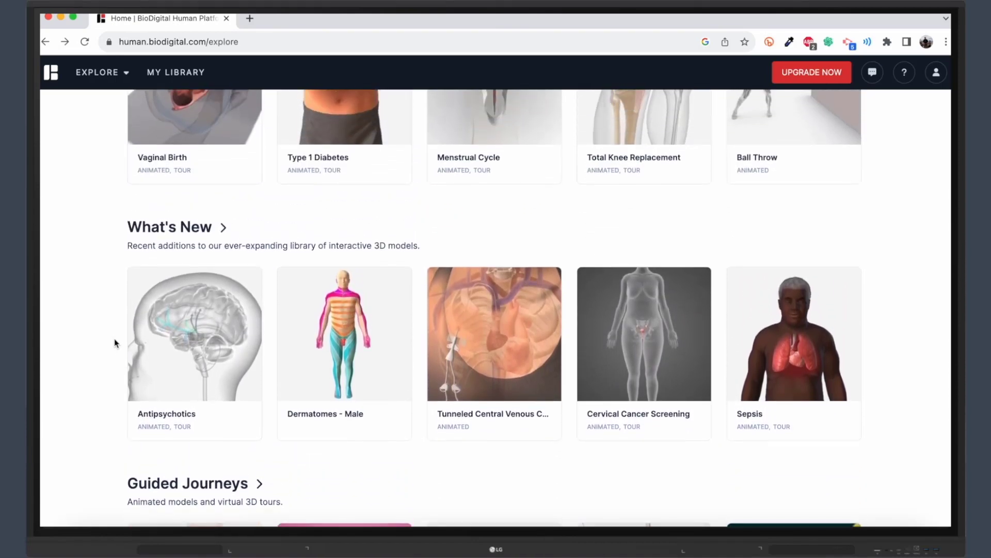
scroll(115, 343, up, 8)
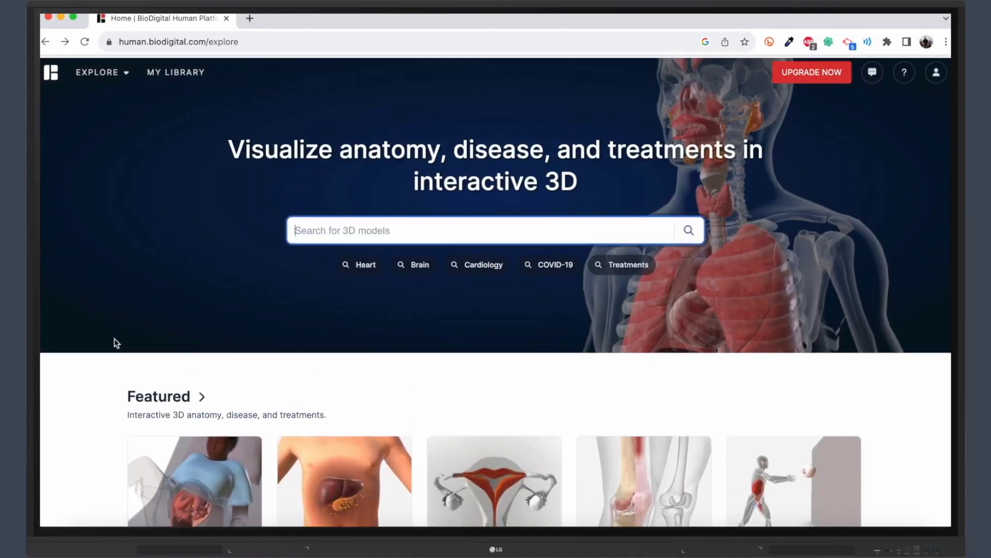
click(125, 80)
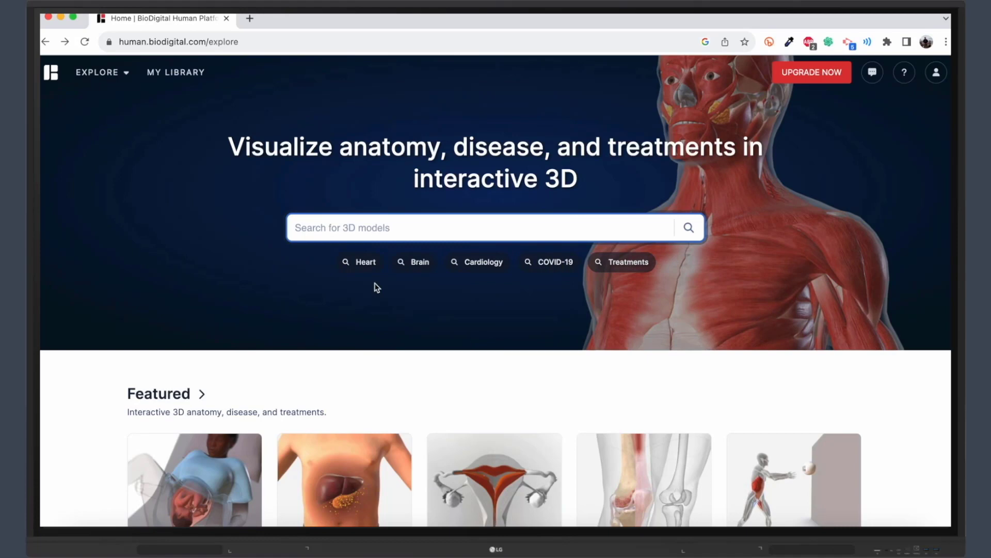
Open the 3D Brain model from the Brain results and rotate it
click(413, 263)
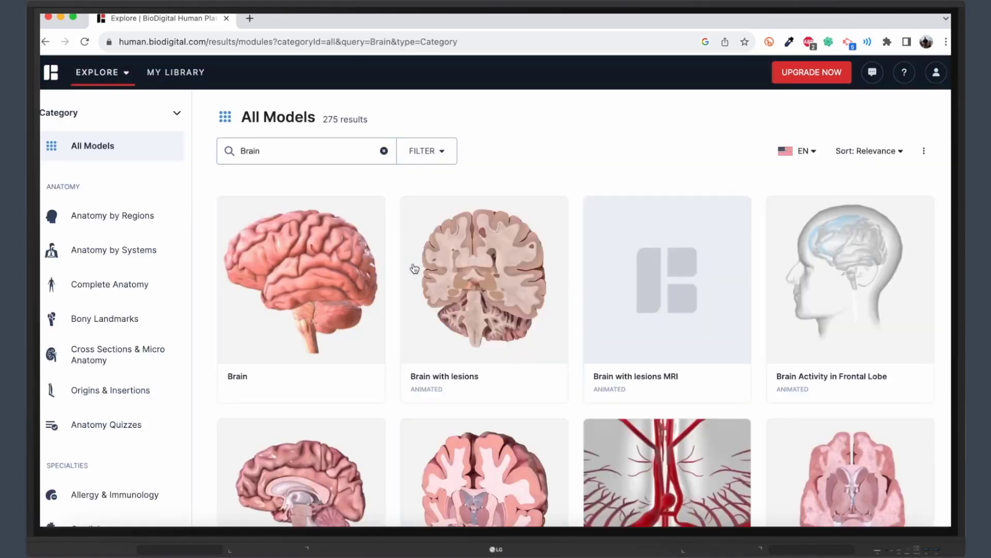
mouse_move(289, 281)
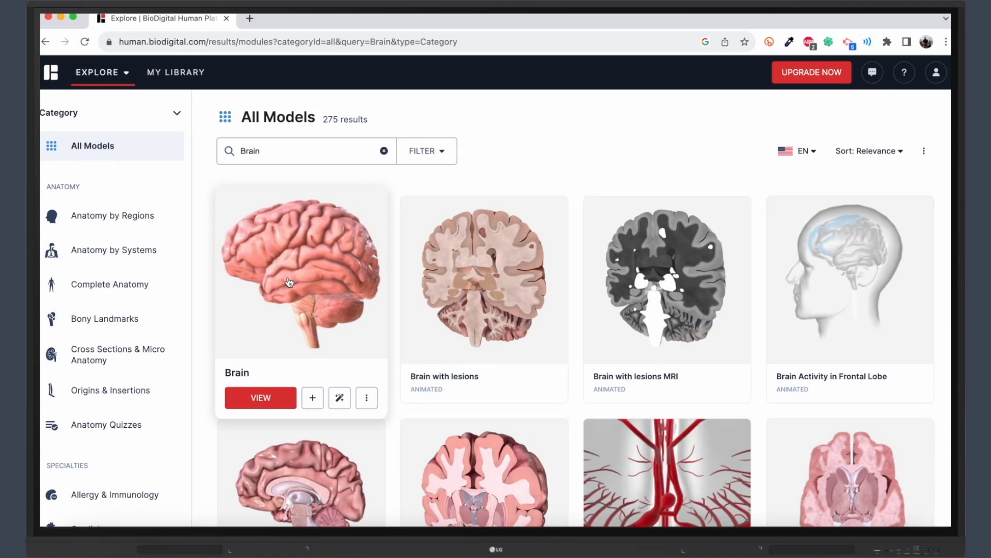
click(290, 281)
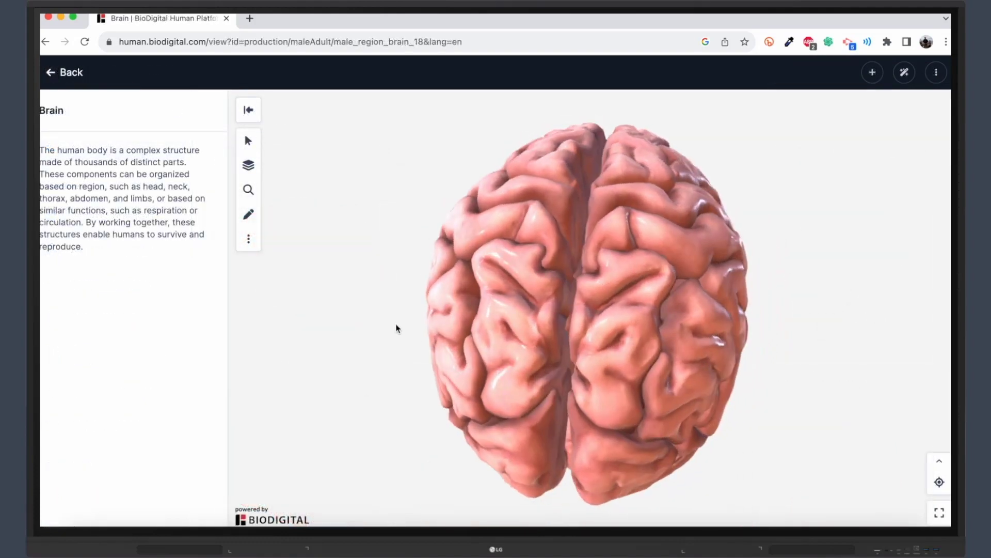
drag(546, 312, 711, 303)
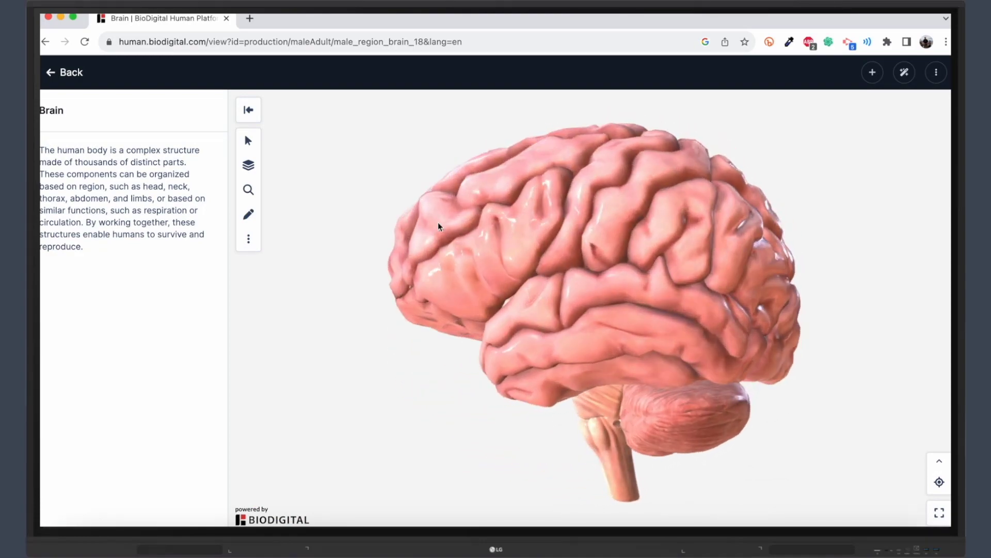
Label frontal gyri, postcentral gyrus, cerebellum and medulla oblongata, then bring up the Layers control
click(250, 142)
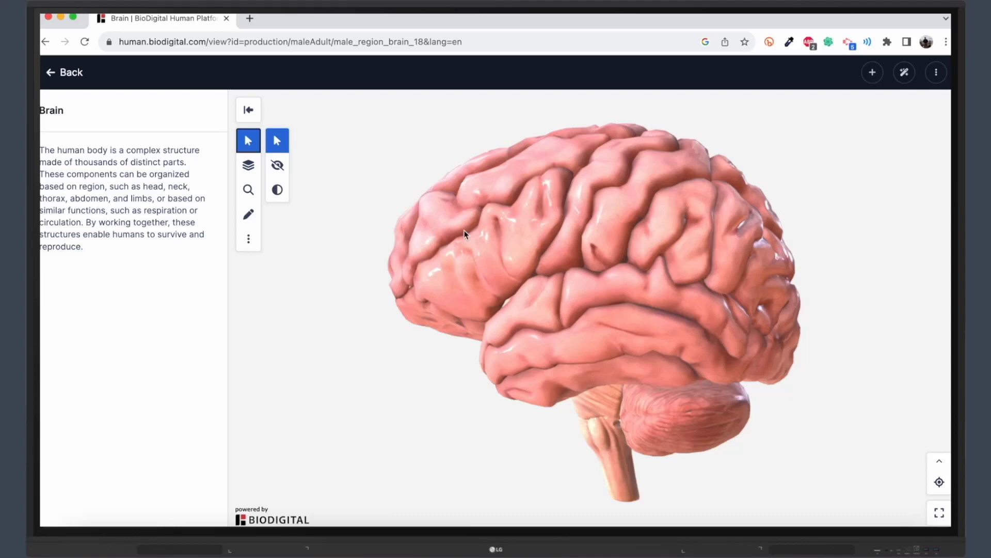
click(493, 252)
click(448, 223)
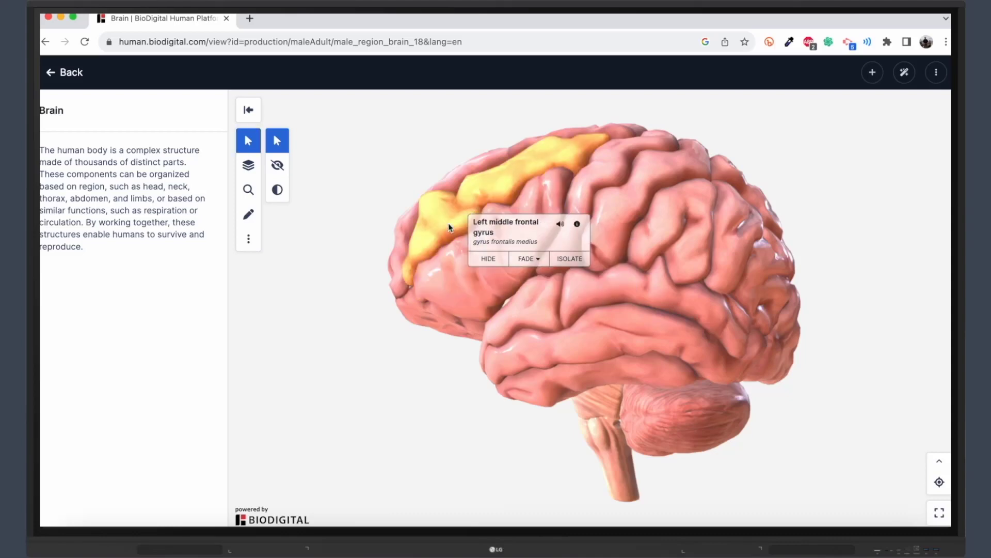
click(618, 218)
click(649, 406)
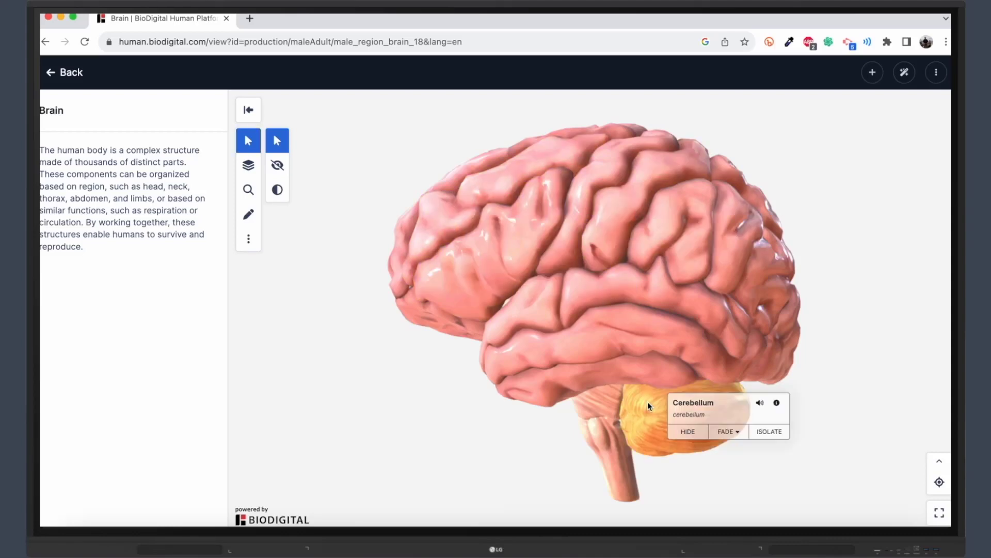
click(612, 405)
click(613, 442)
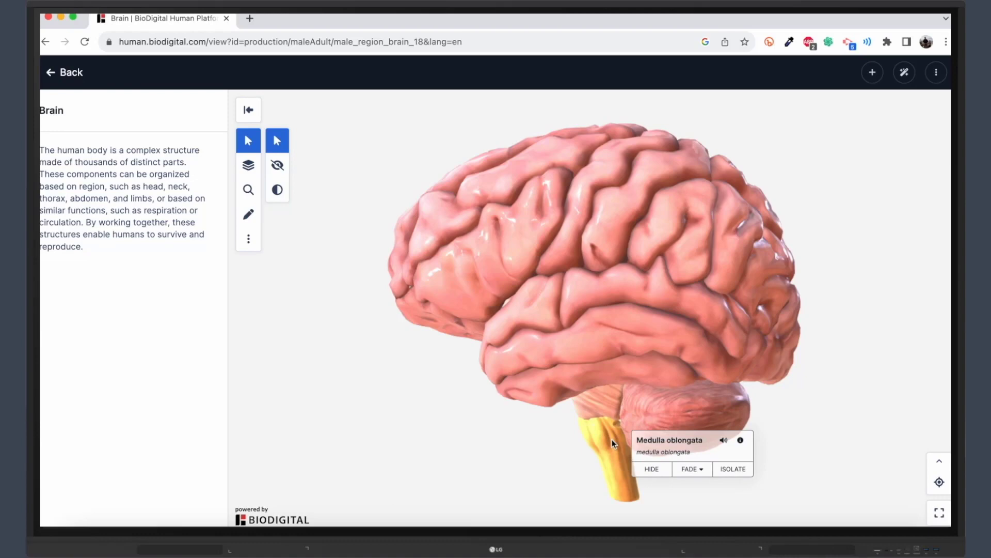
click(249, 171)
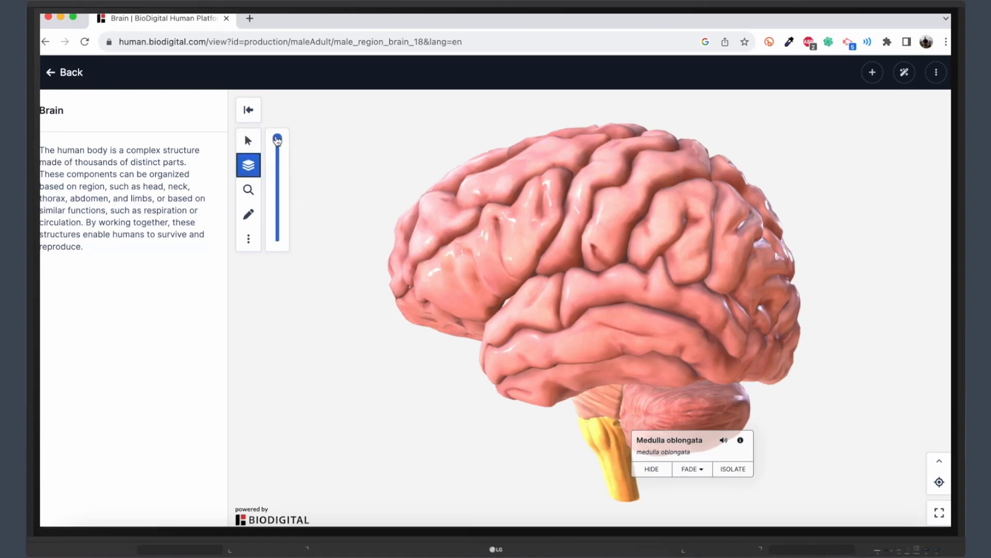
Peel away the brain's outer cortex, draw an arrow at the exposed structures, and pick Text
drag(281, 161, 284, 223)
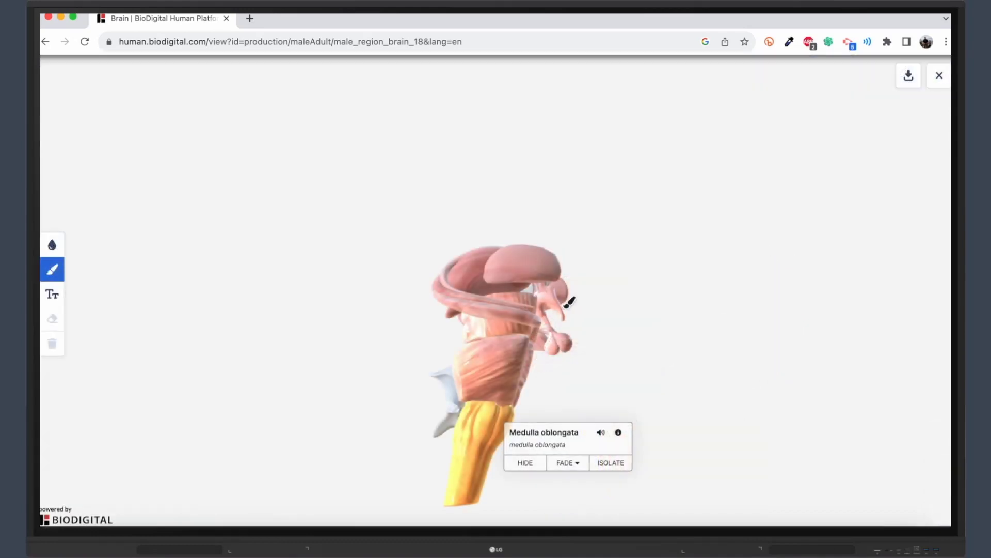
mouse_move(558, 306)
mouse_down()
mouse_move(586, 328)
mouse_move(554, 311)
mouse_up()
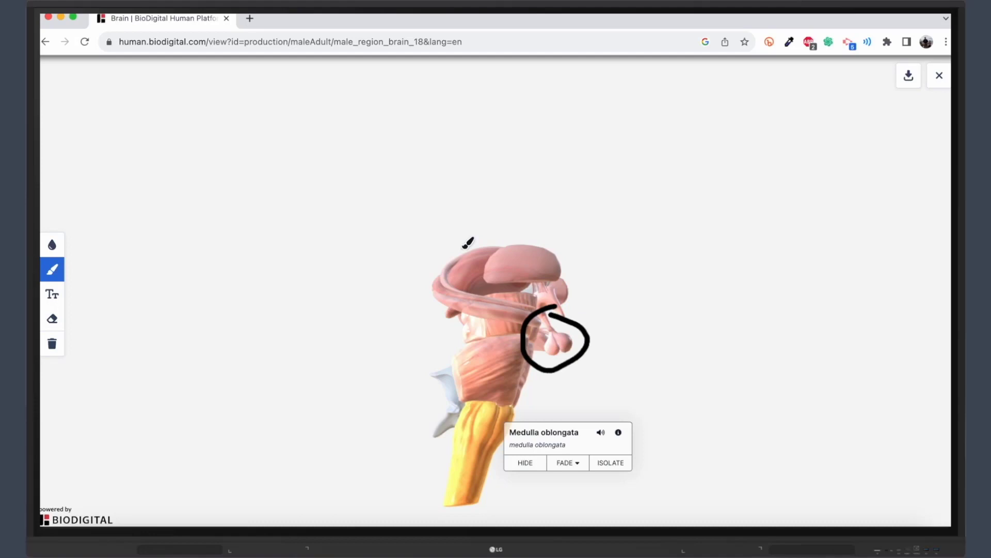
drag(383, 205, 436, 235)
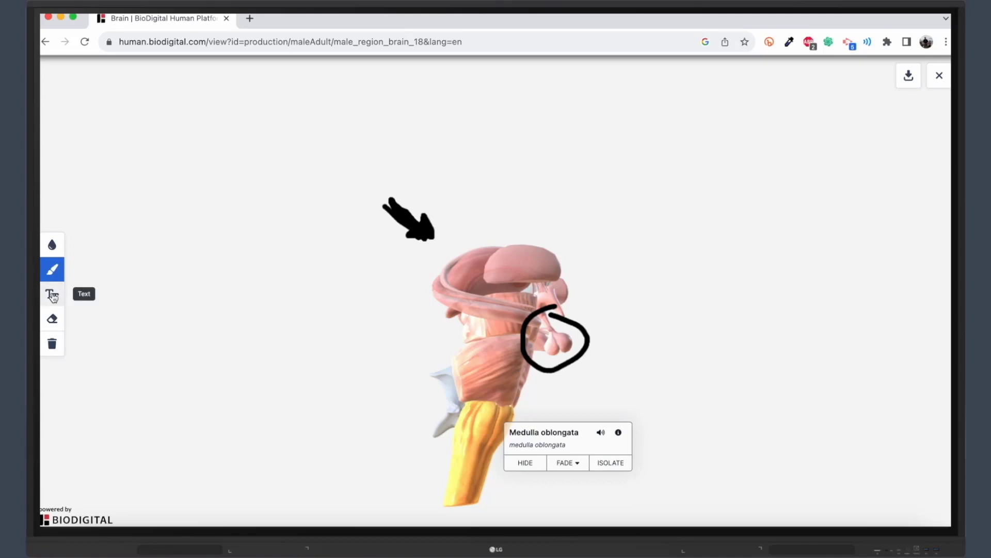
click(52, 296)
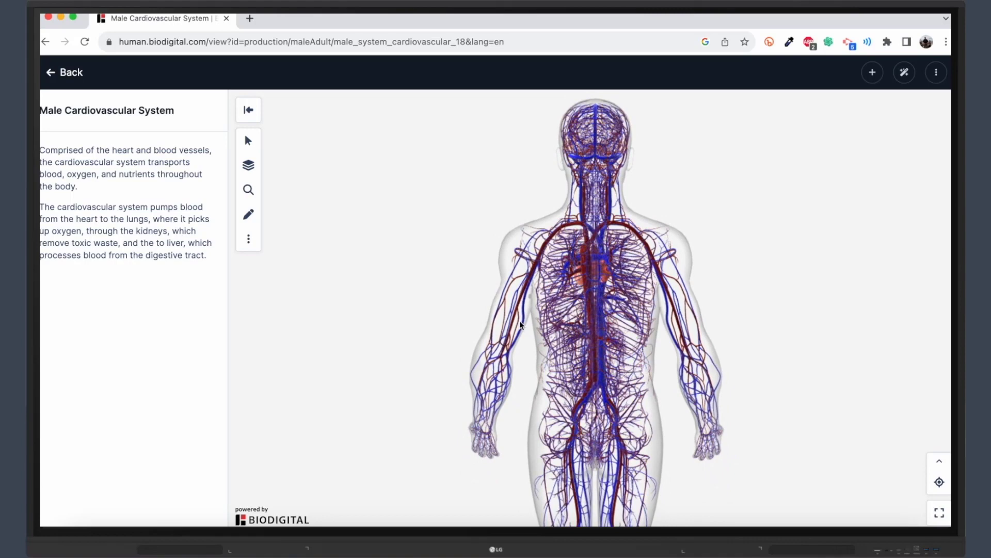
Fade the cardiovascular model's body with the Layers slider, then pause the Ball Throw animation
click(252, 173)
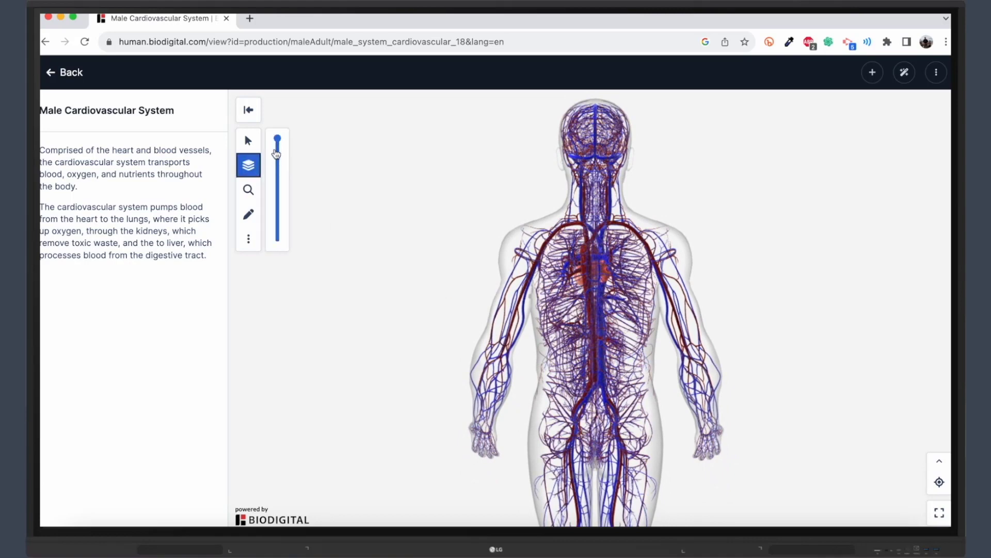
drag(278, 140, 283, 158)
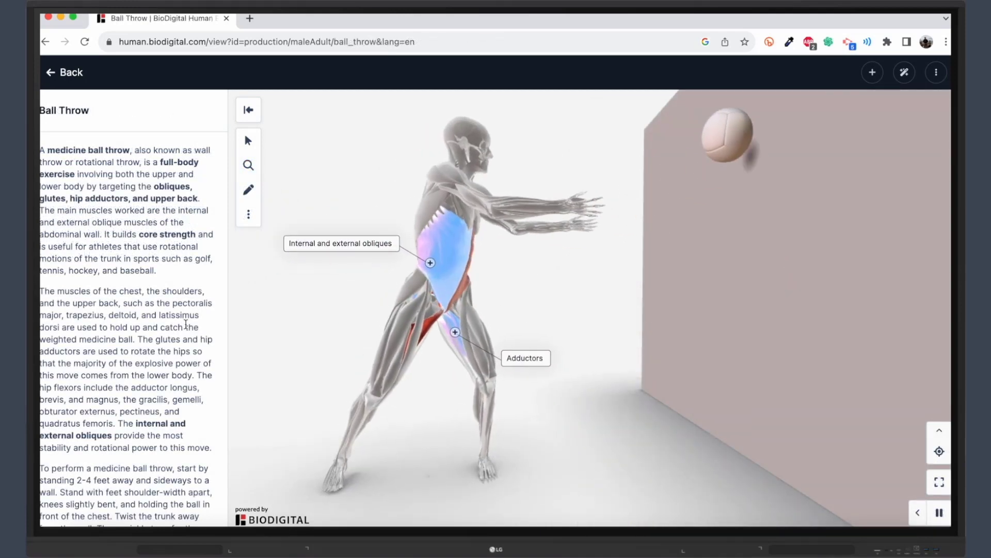
scroll(169, 379, down, 5)
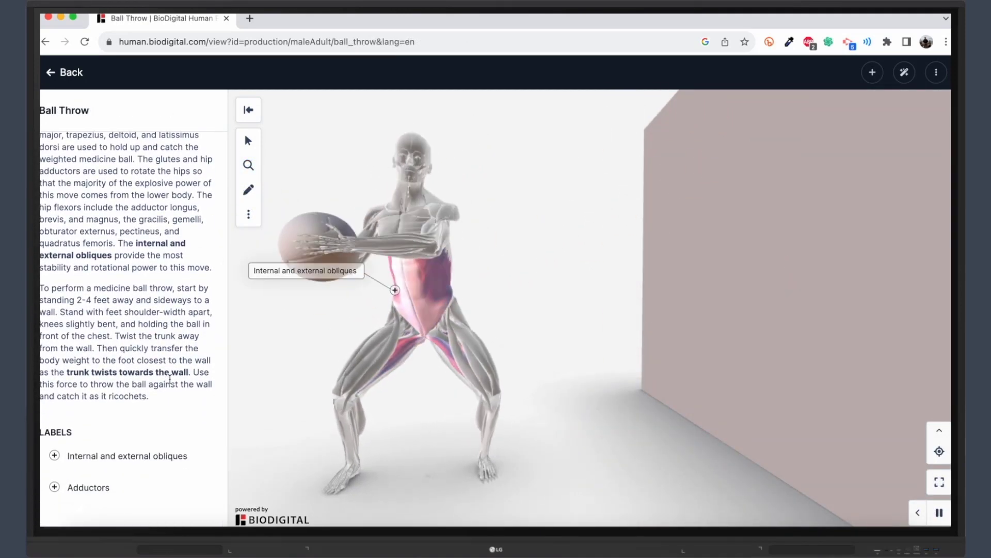
scroll(170, 379, up, 3)
scroll(170, 379, up, 1)
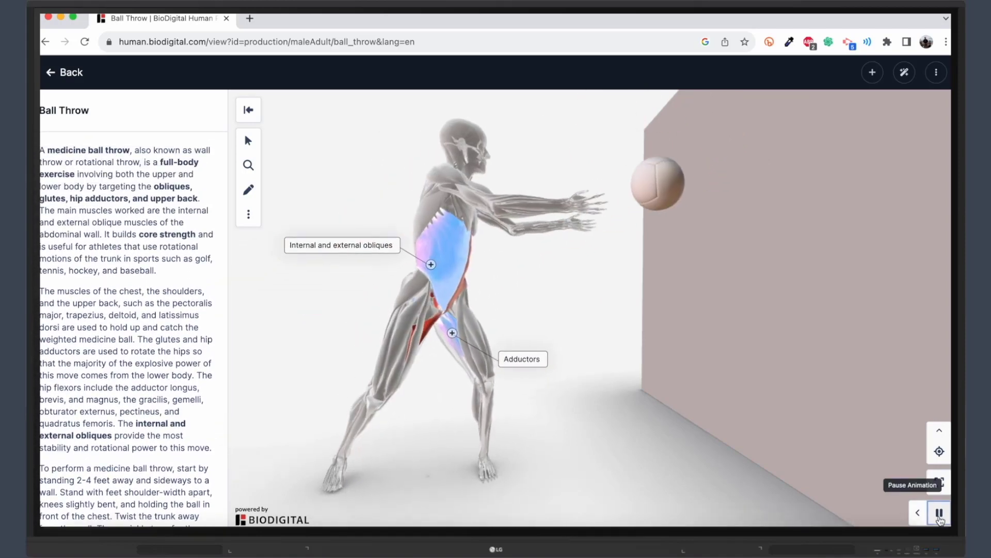
click(939, 512)
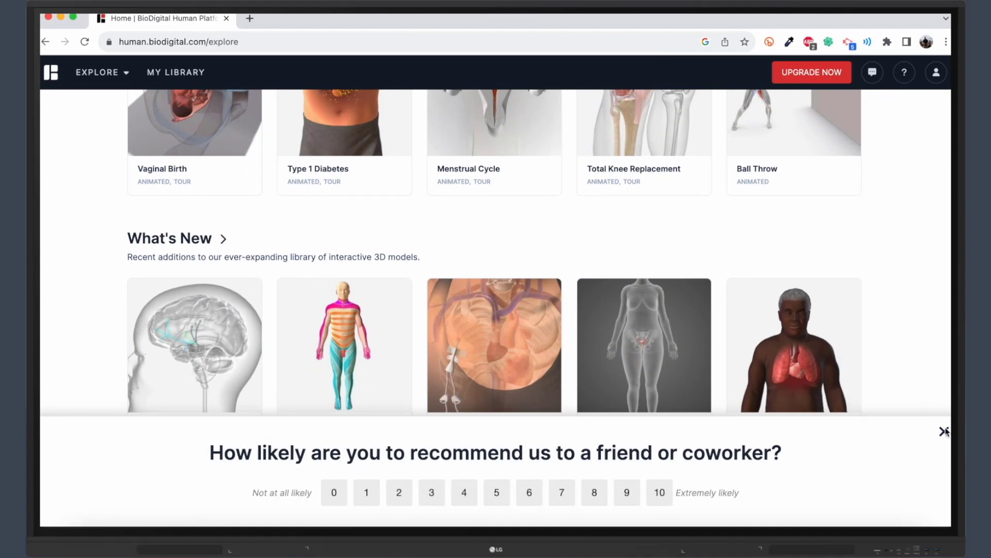
Dismiss the survey and open the Tibialis anterior quiz from Guided Journeys
click(944, 431)
scroll(726, 361, down, 2)
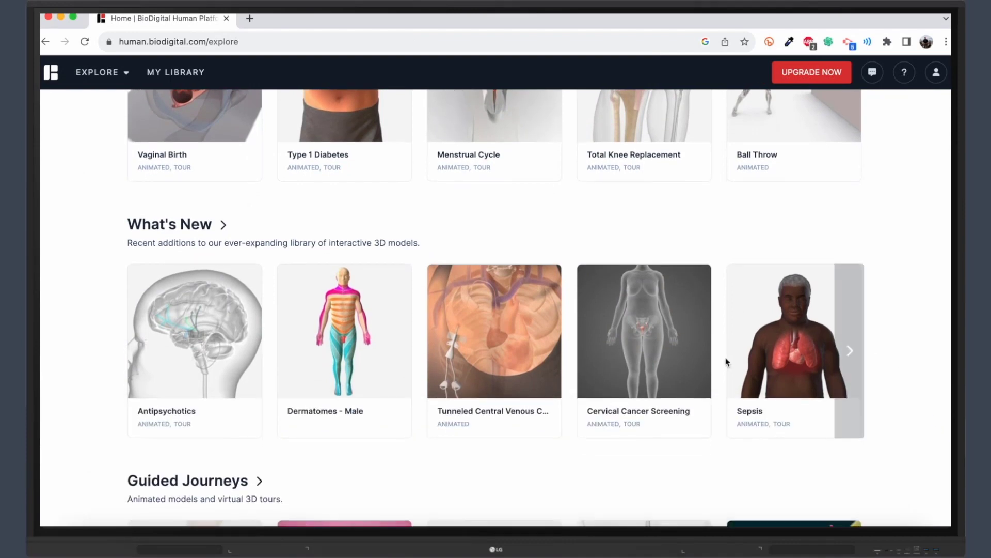
scroll(726, 361, down, 5)
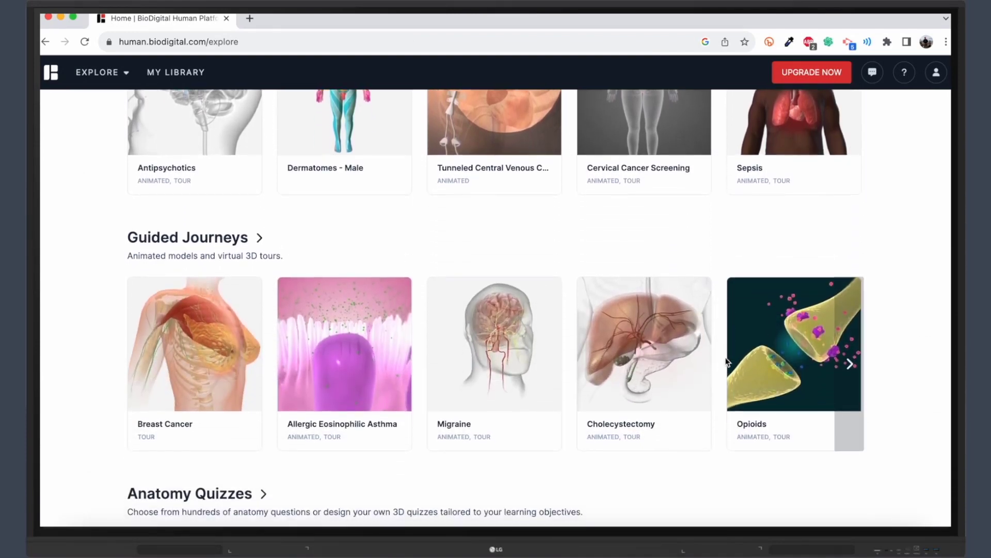
click(245, 239)
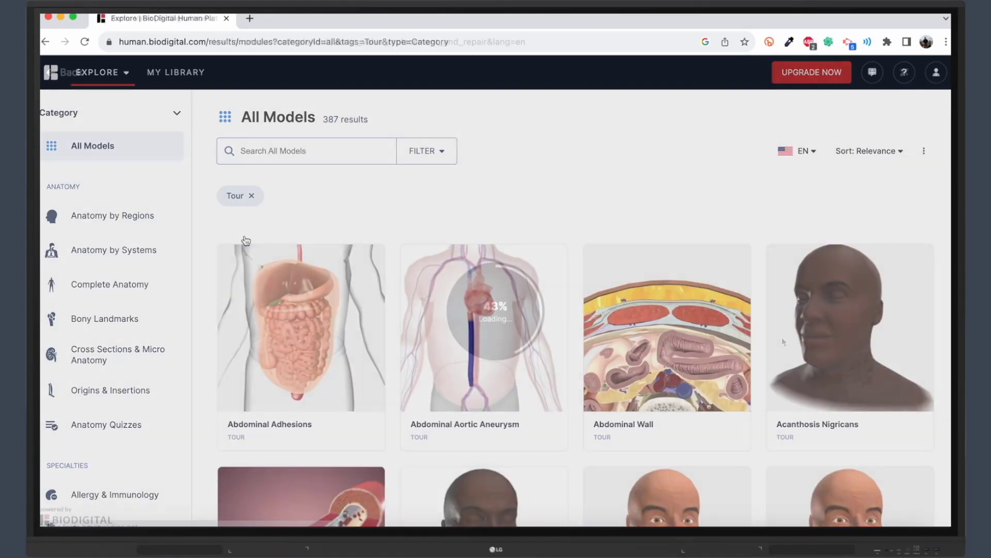
click(782, 337)
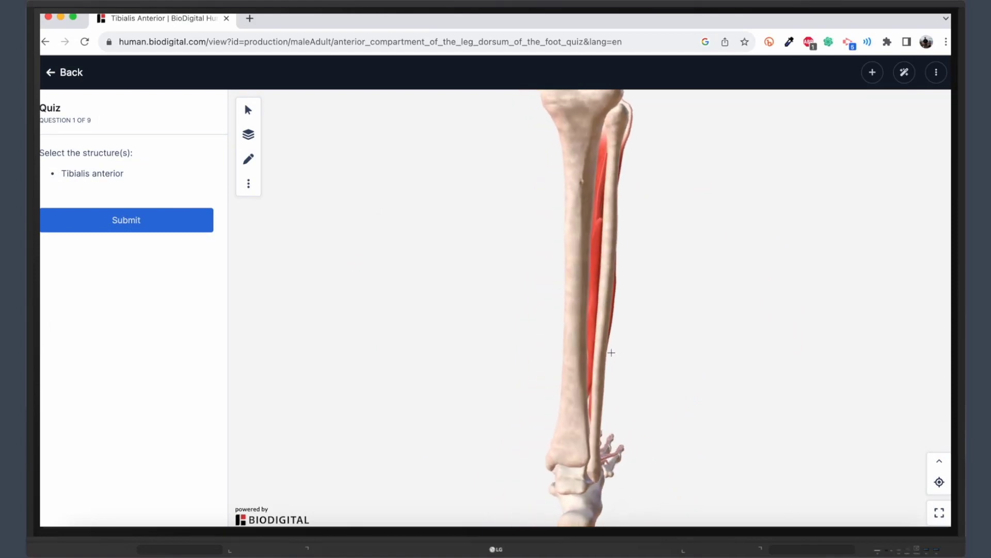
Submit the tibia as the answer, highlight the correct tibialis anterior, and return to Anatomy Quizzes
click(584, 332)
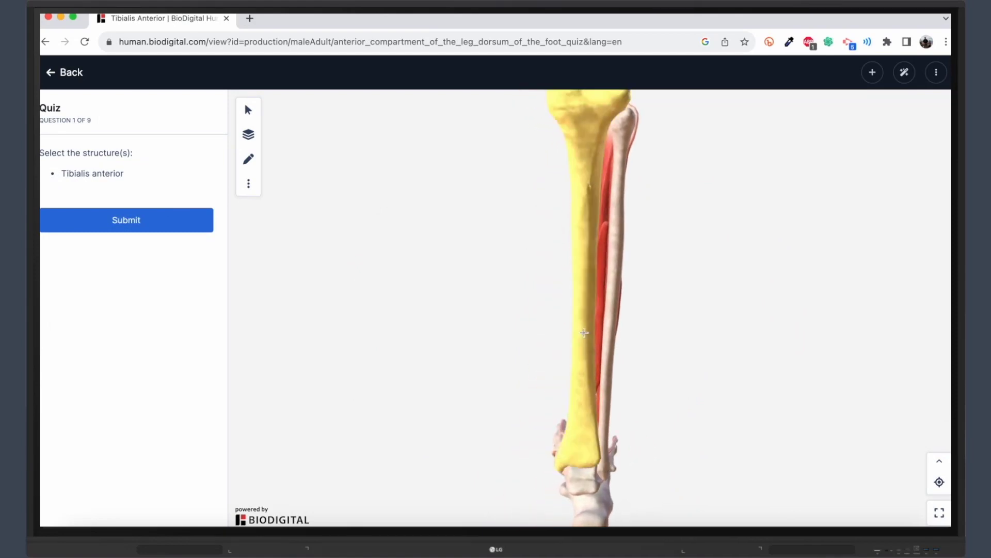
click(165, 225)
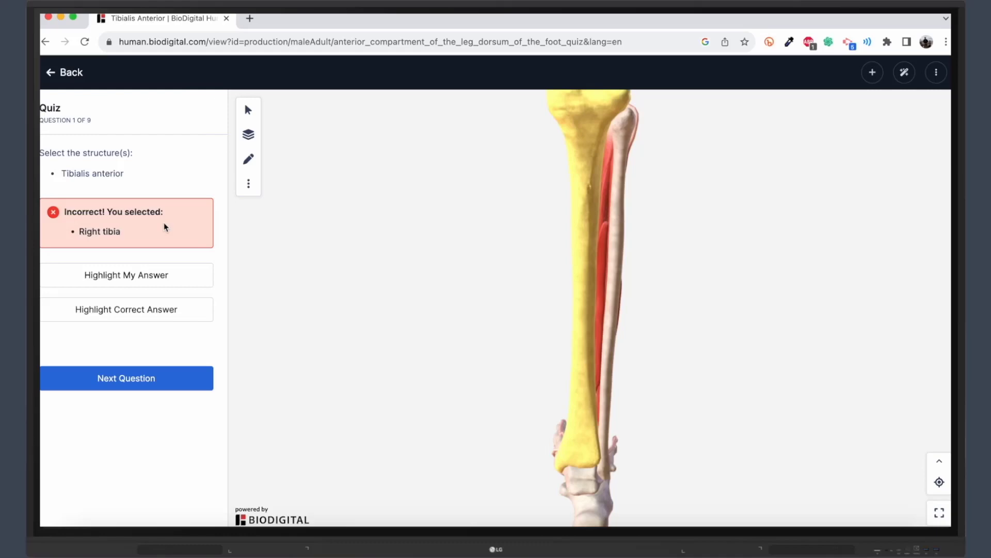
click(159, 309)
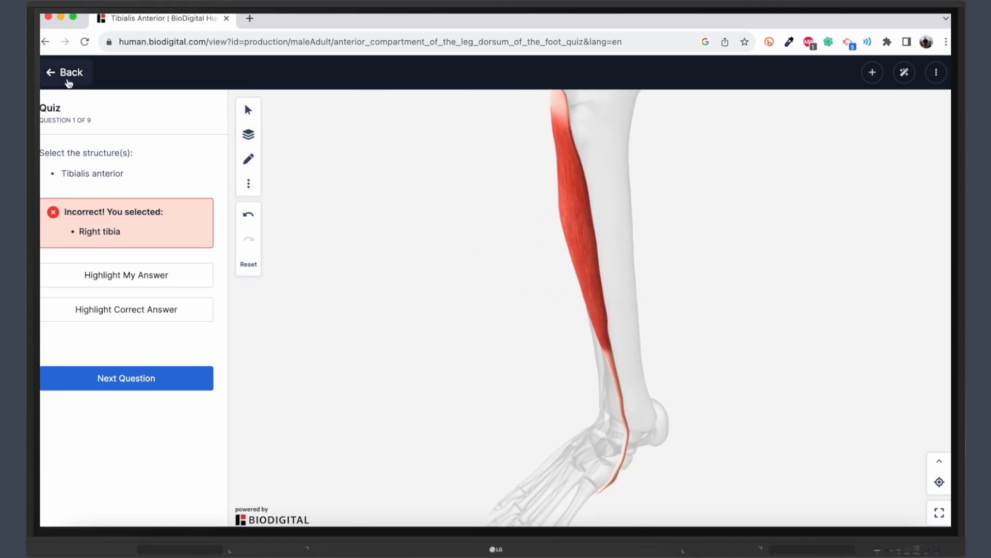
click(67, 77)
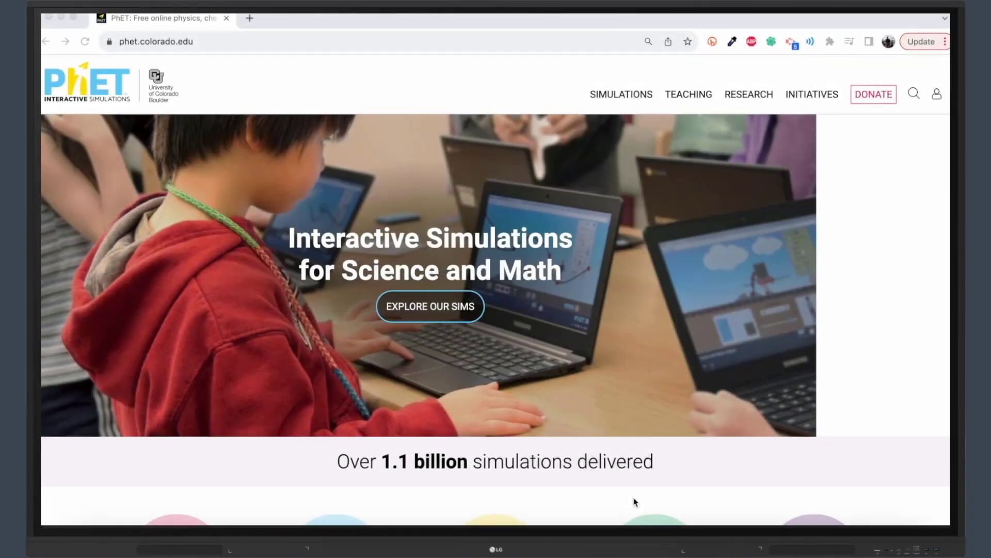
Browse the PhET homepage and choose the Earth Science subject to filter simulations
scroll(634, 499, down, 3)
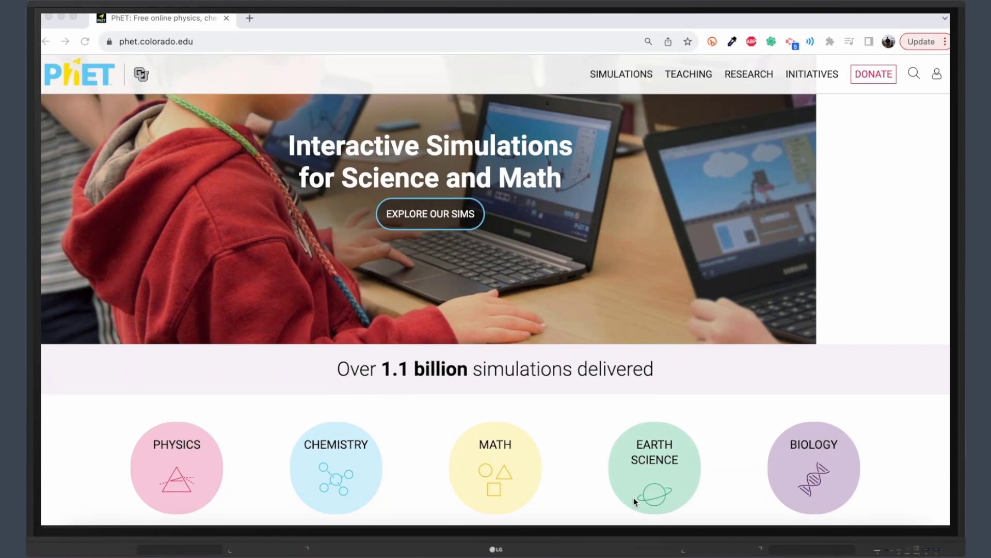
scroll(634, 500, down, 4)
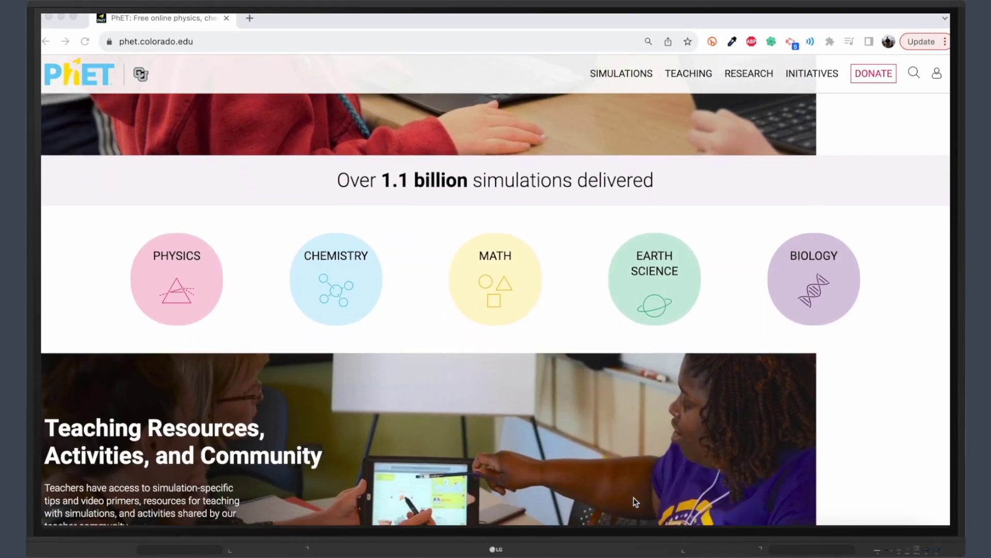
scroll(634, 500, down, 5)
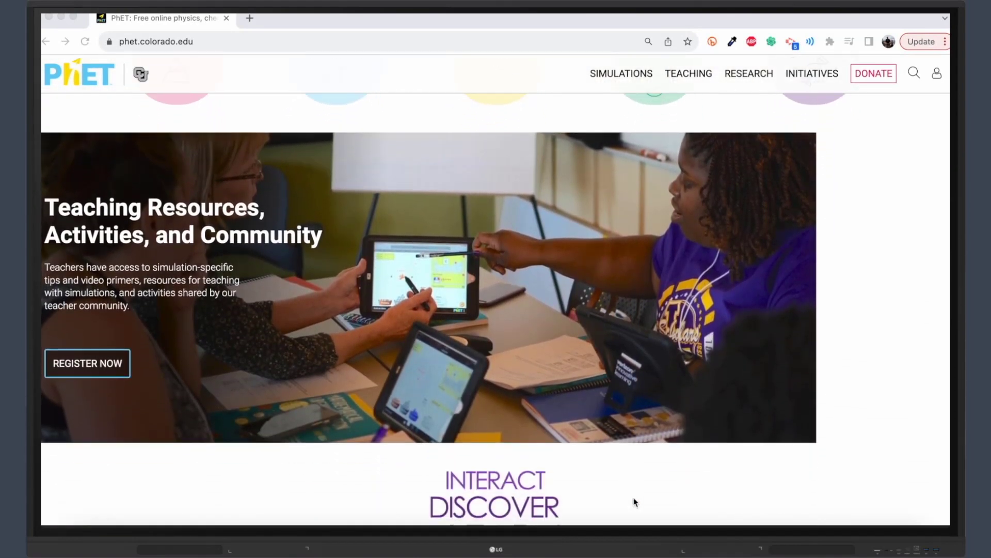
scroll(634, 498, down, 6)
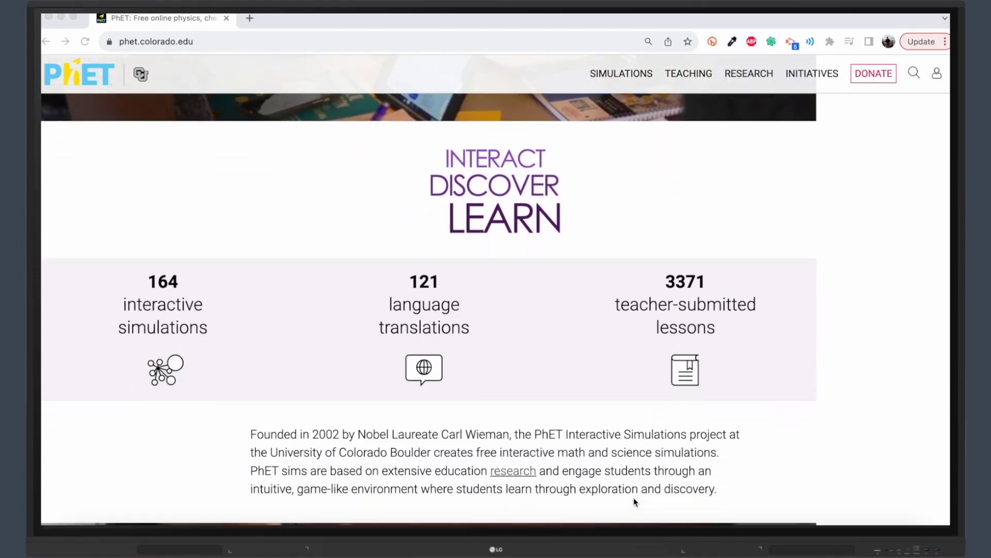
scroll(634, 497, down, 12)
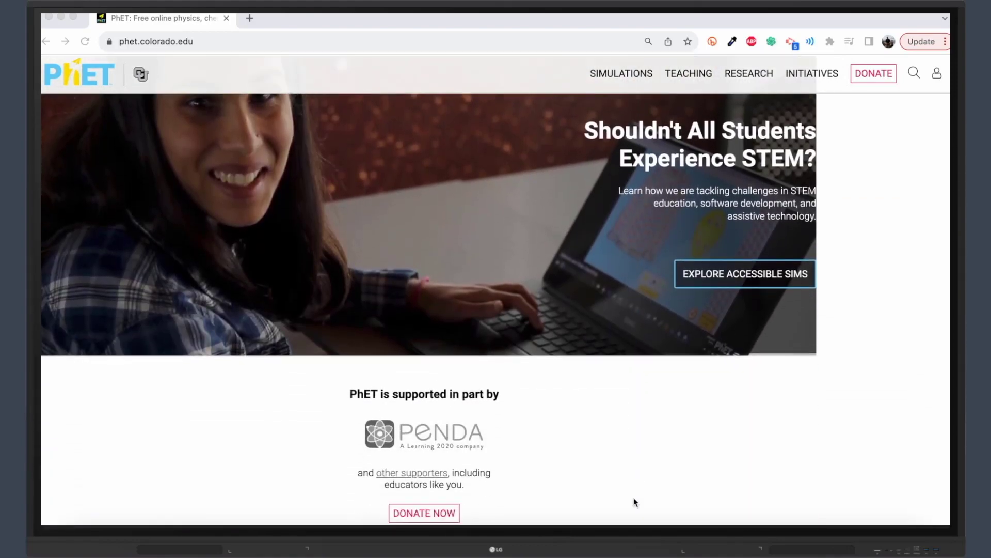
scroll(633, 502, up, 20)
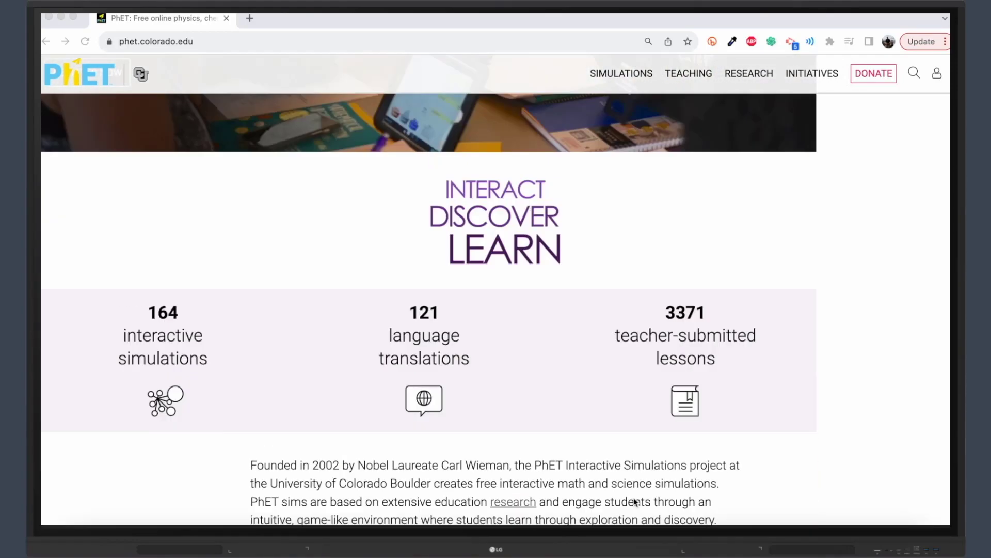
scroll(634, 497, up, 5)
scroll(634, 497, down, 5)
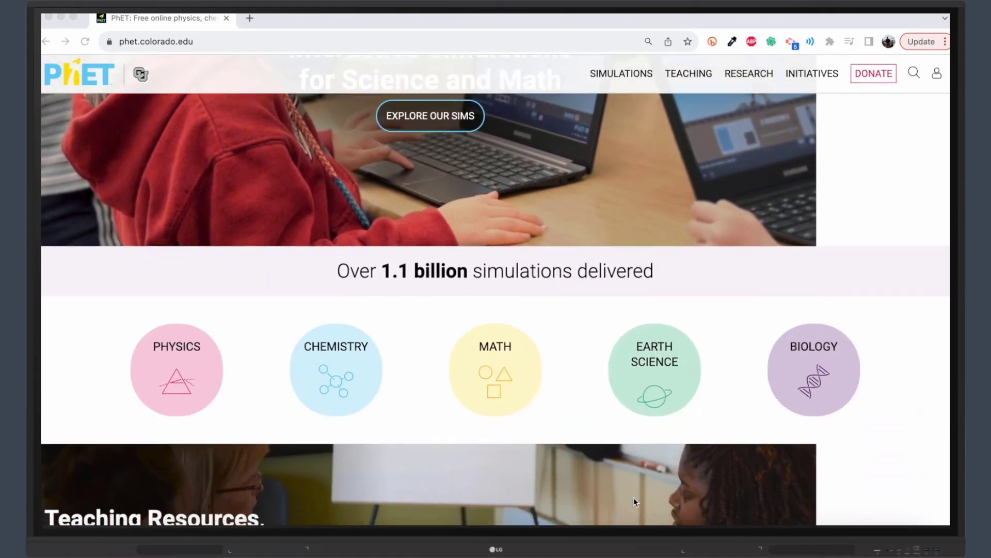
scroll(634, 497, down, 1)
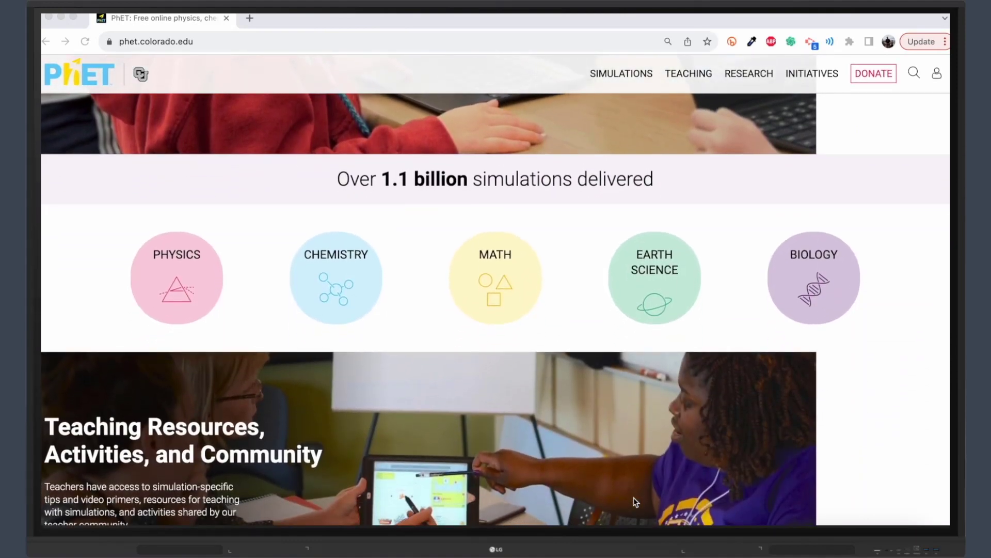
click(642, 278)
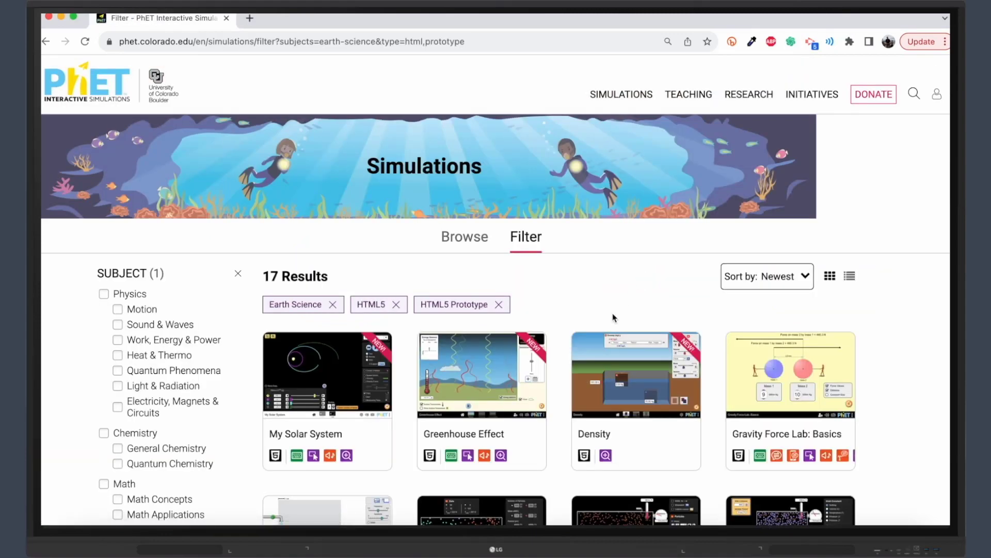
Scroll down through the 17 Earth Science simulation results
scroll(614, 317, down, 3)
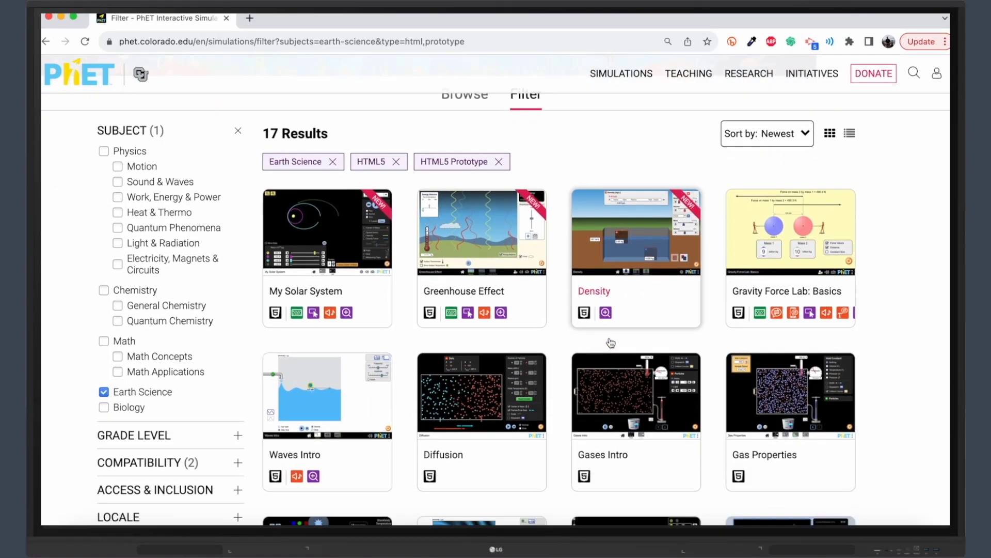
scroll(611, 343, down, 3)
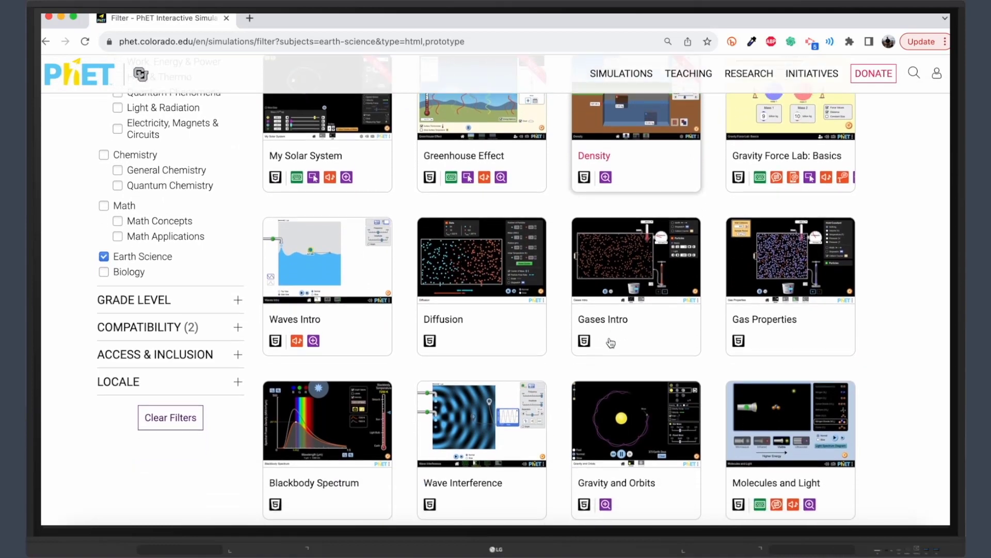
scroll(611, 342, down, 2)
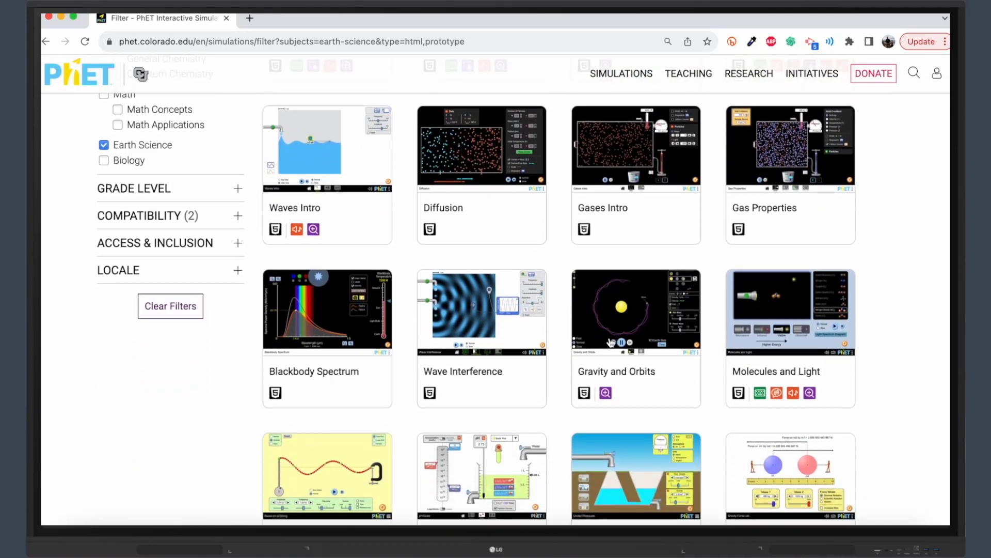
scroll(611, 342, down, 3)
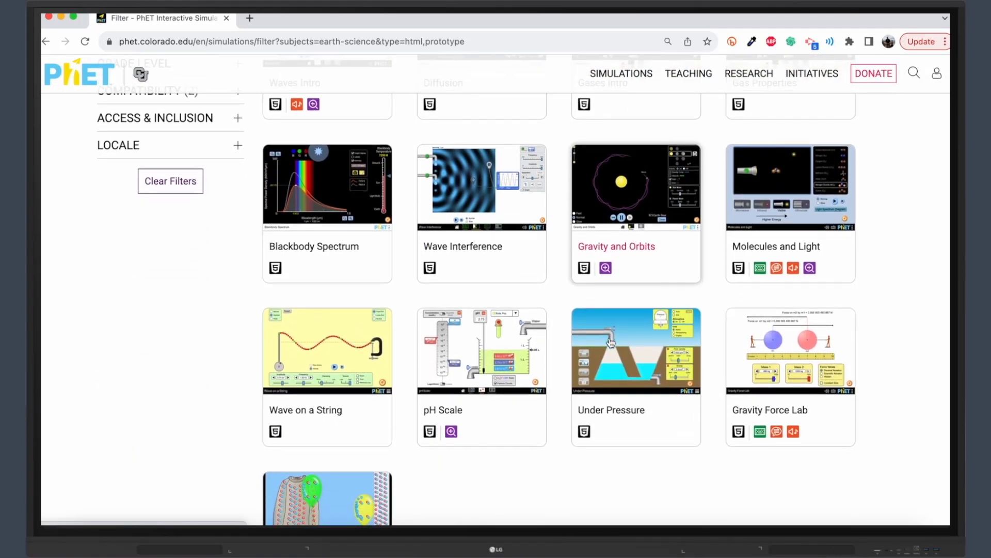
scroll(610, 342, down, 3)
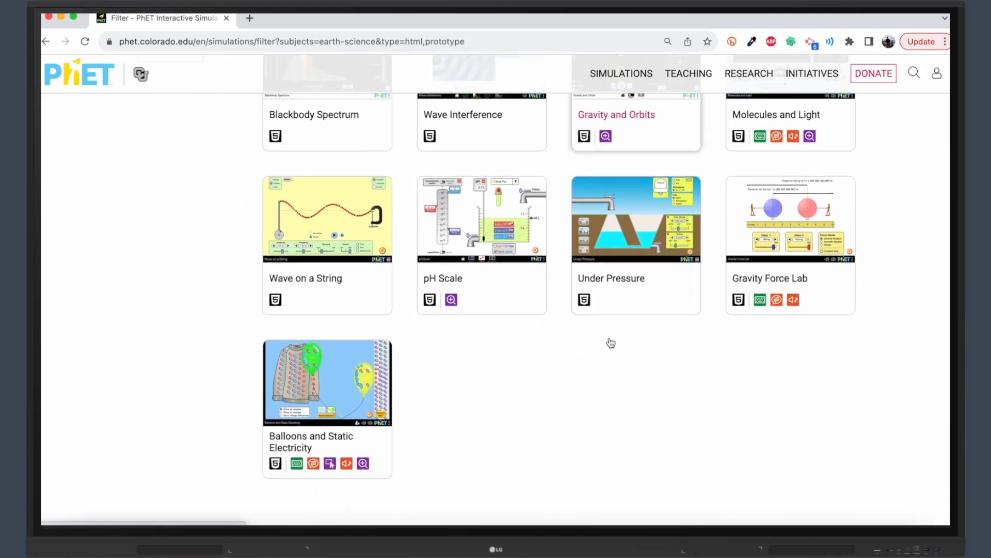
scroll(611, 342, down, 1)
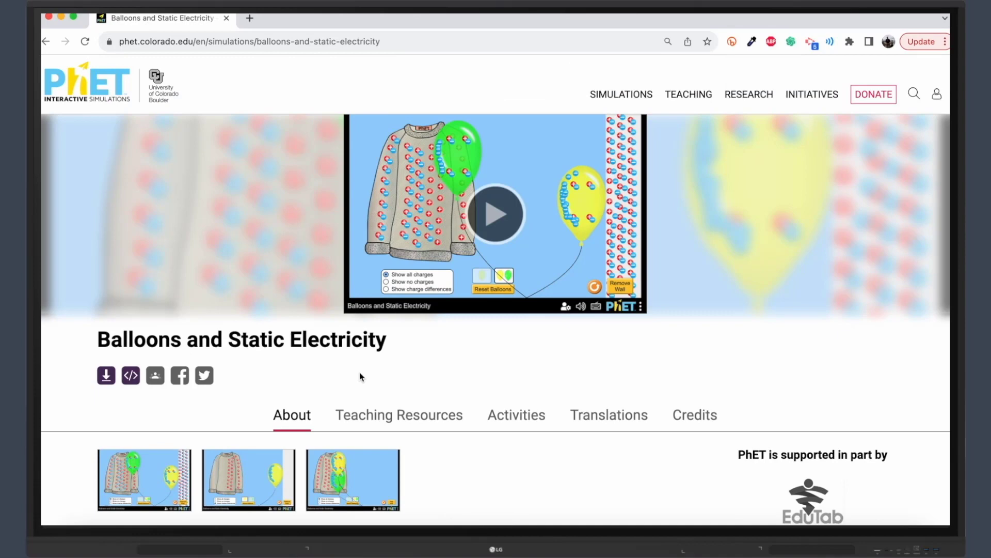
Launch Balloons and Static Electricity and rub the balloon on the sweater to charge it
click(491, 226)
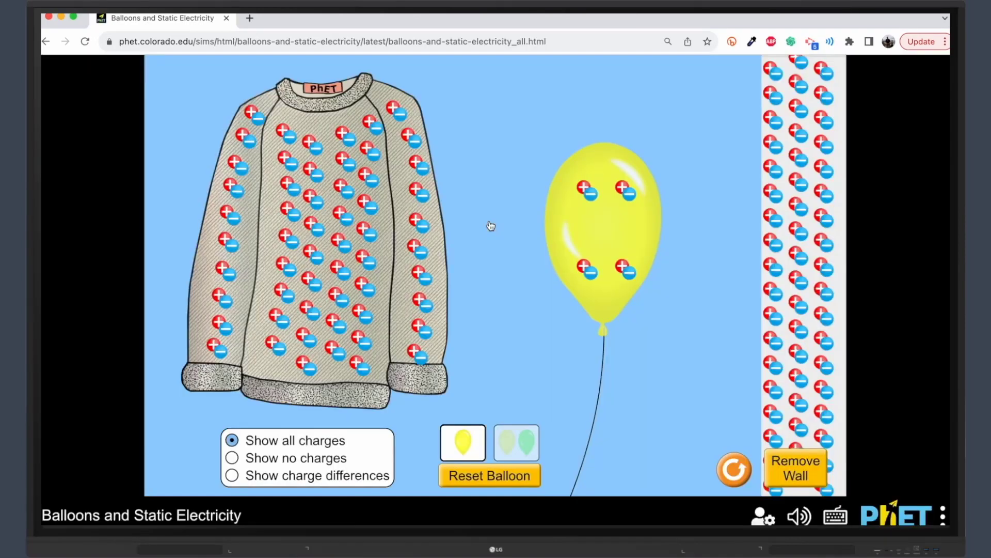
mouse_move(610, 253)
mouse_down()
mouse_move(491, 245)
mouse_move(437, 201)
mouse_move(415, 238)
mouse_move(351, 274)
mouse_move(336, 265)
mouse_move(309, 202)
mouse_move(289, 233)
mouse_move(263, 321)
mouse_move(414, 270)
mouse_move(692, 276)
mouse_move(733, 257)
mouse_move(754, 368)
mouse_move(751, 248)
mouse_up()
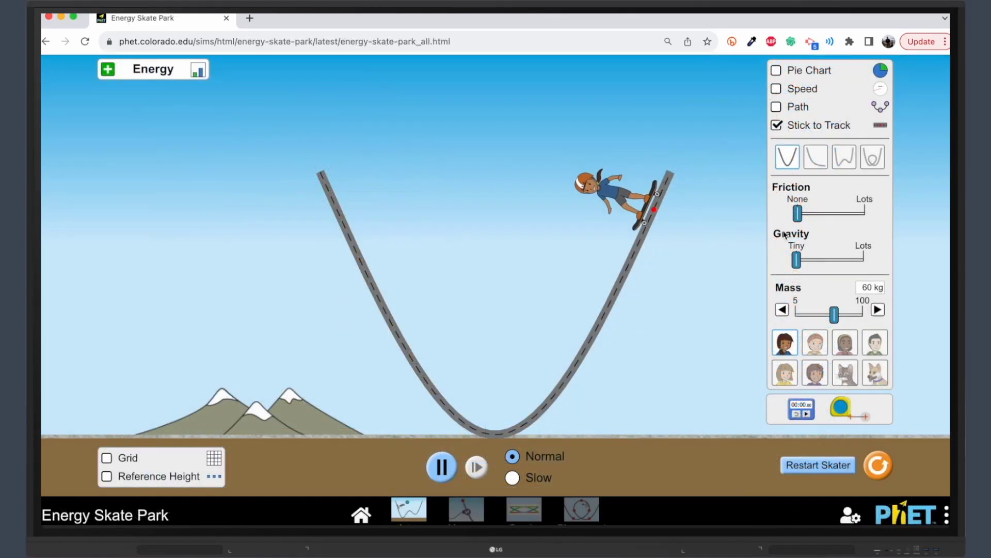
Push Energy Skate Park's gravity slider up to Lots, then readjust it near Lots
drag(798, 262, 863, 261)
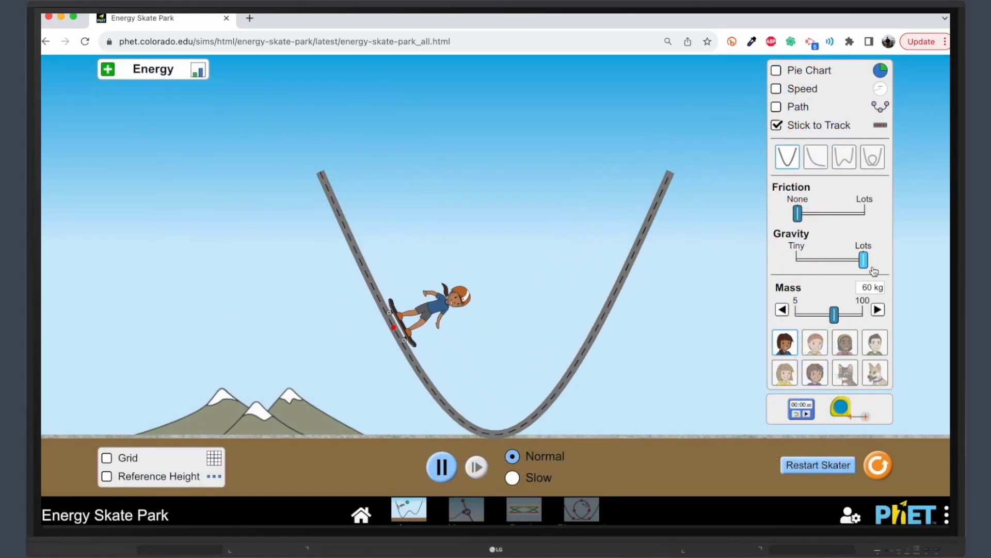
drag(865, 267, 749, 281)
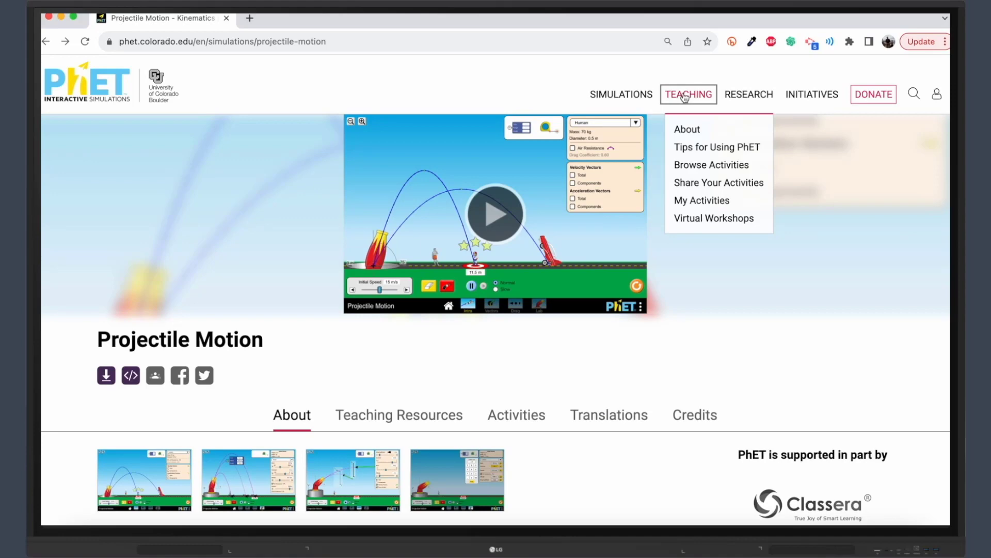
Go to Teaching > Browse Activities and filter activities to the HS level, after briefly trying K-5
click(696, 165)
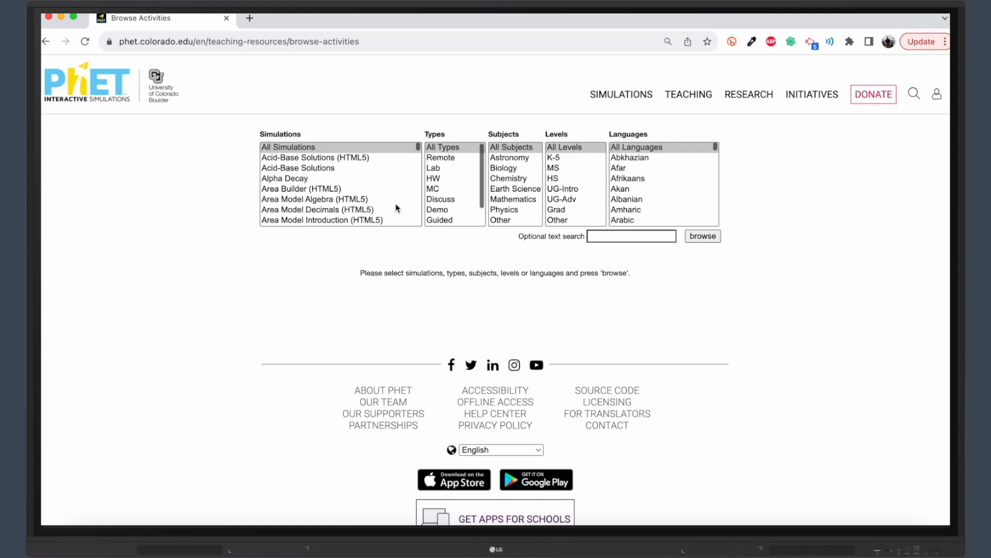
scroll(385, 205, down, 5)
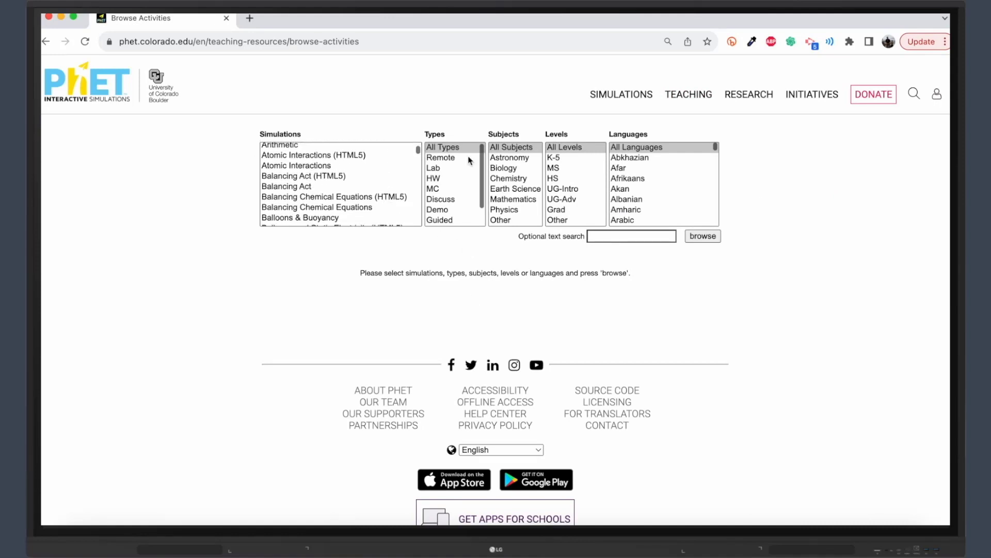
scroll(509, 186, down, 2)
click(563, 178)
click(562, 159)
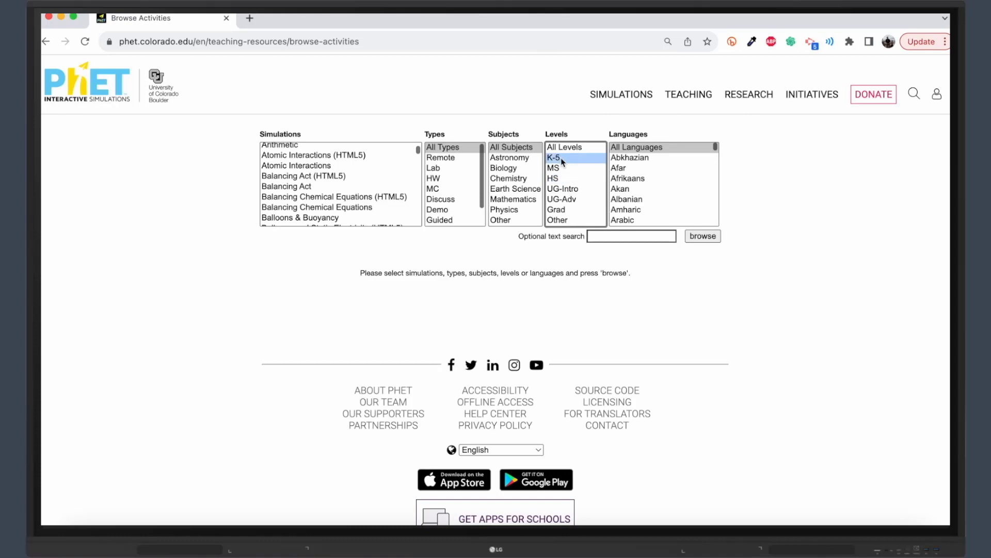
click(561, 180)
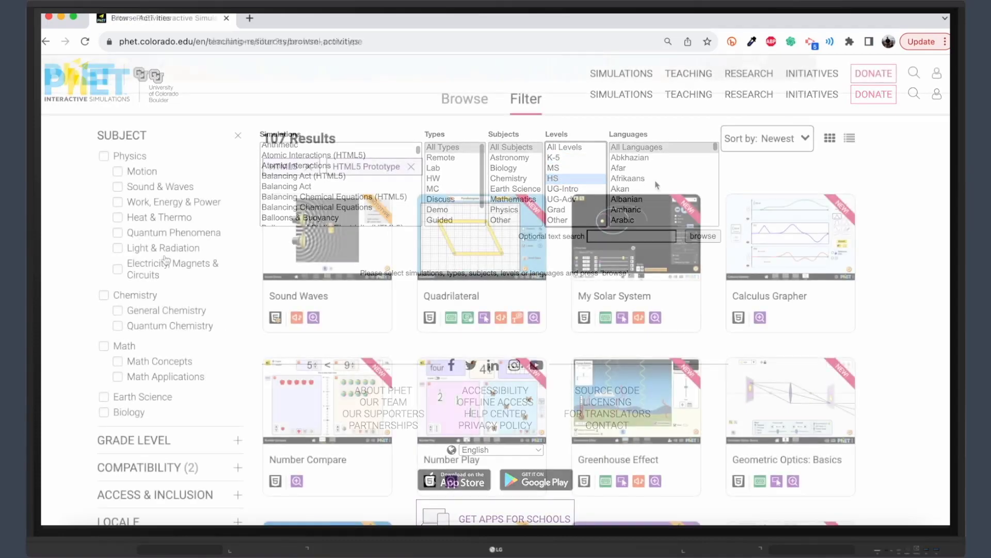
Filter the simulations to Sound & Waves and Middle School
click(118, 187)
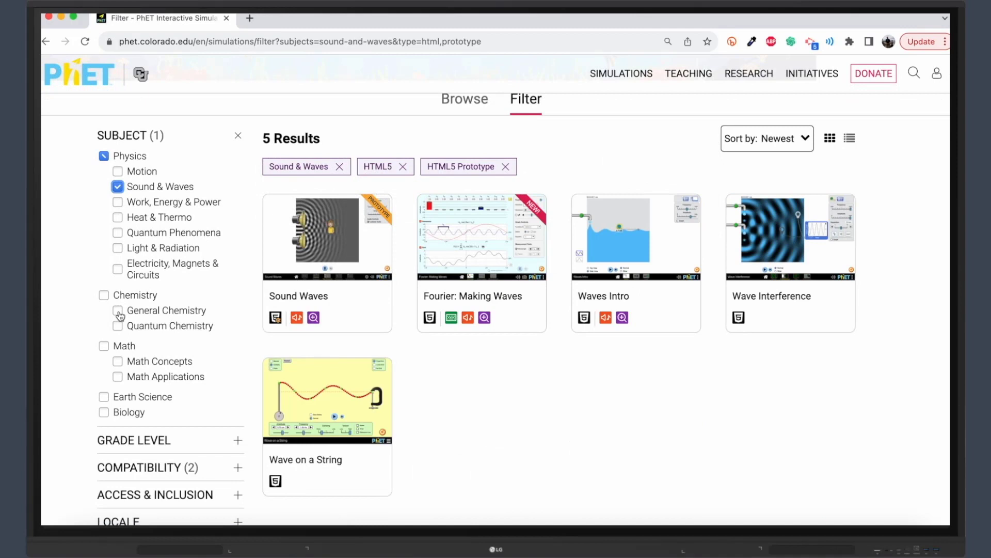
scroll(119, 316, down, 1)
click(153, 382)
scroll(154, 382, down, 1)
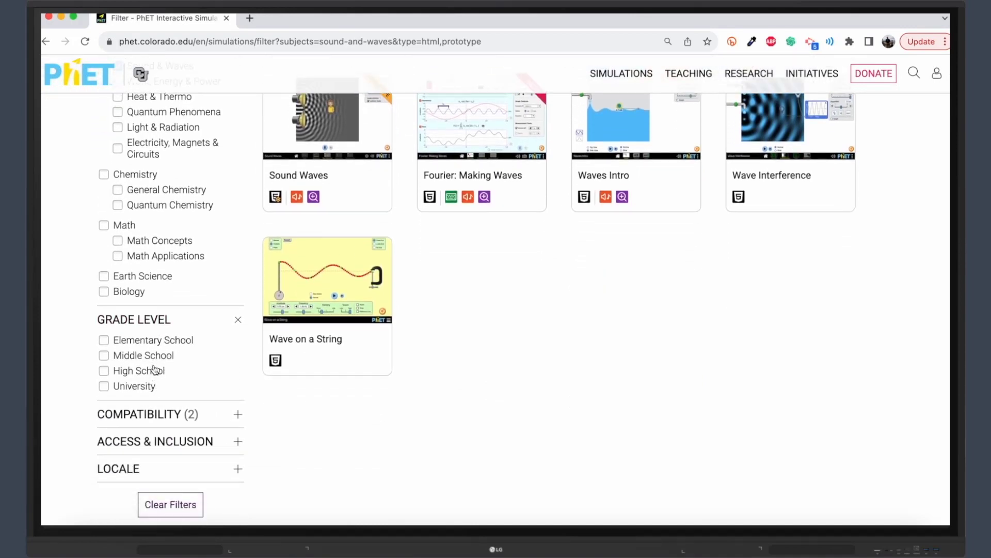
click(154, 357)
Expand the Compatibility and Access & Inclusion filter sections
scroll(155, 359, down, 1)
click(161, 340)
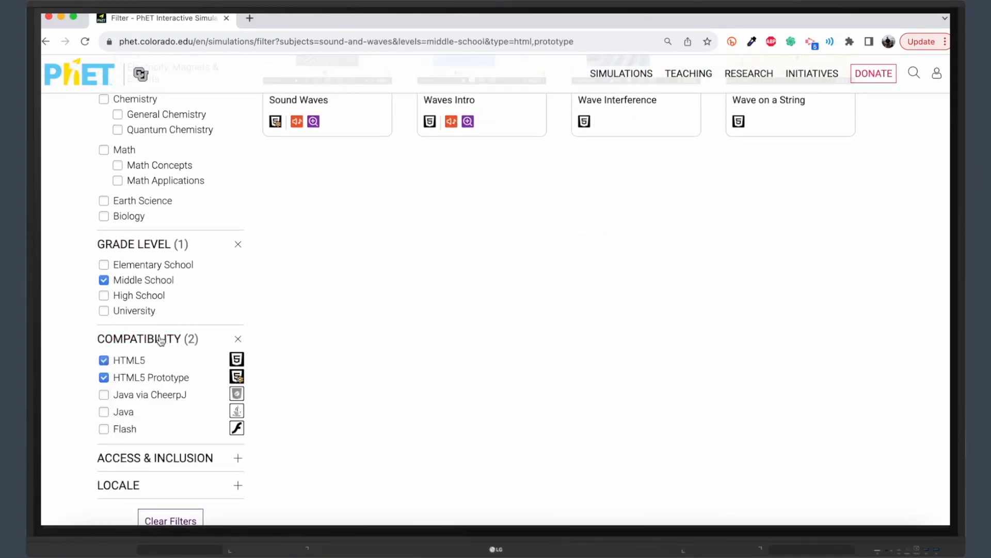
scroll(166, 382, down, 1)
click(166, 390)
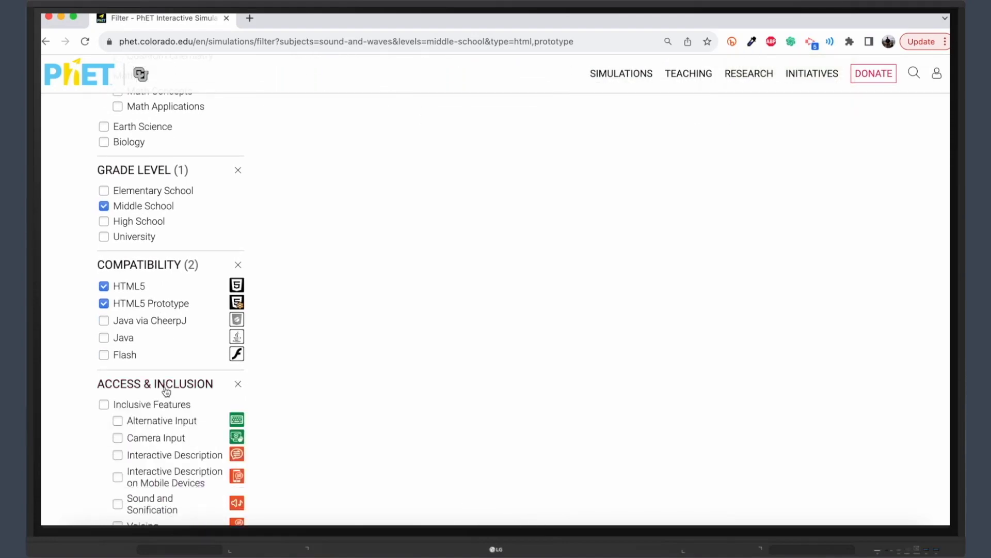
scroll(165, 391, down, 2)
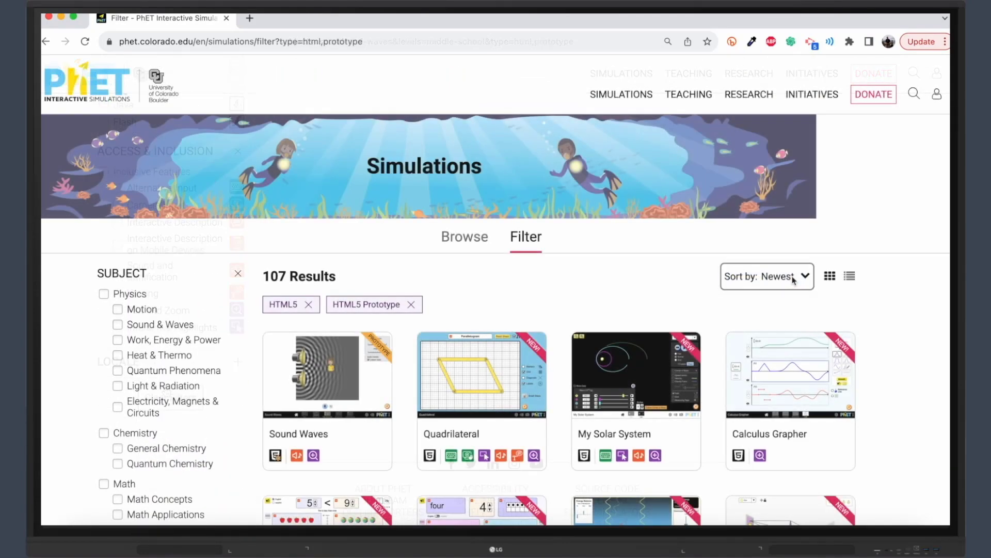
scroll(794, 280, down, 3)
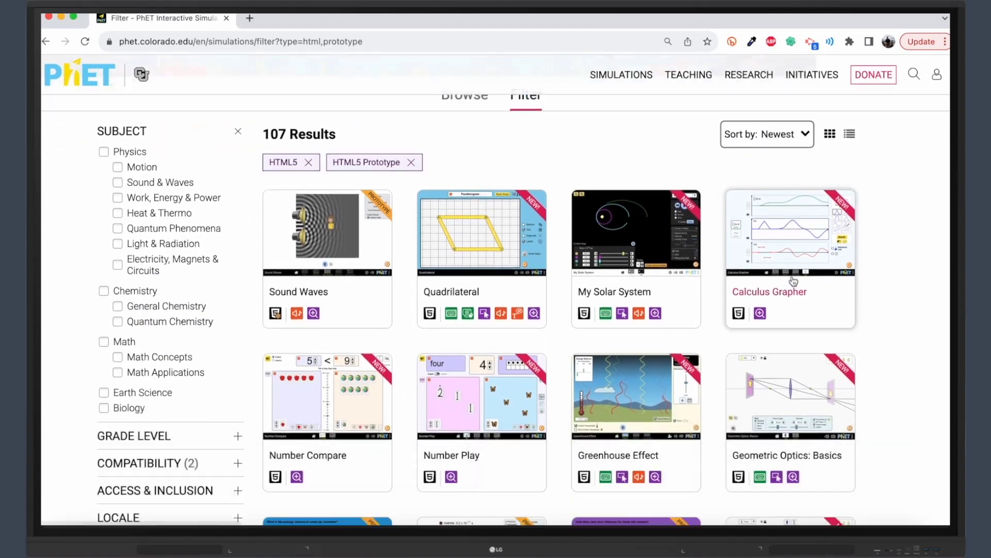
scroll(793, 280, down, 3)
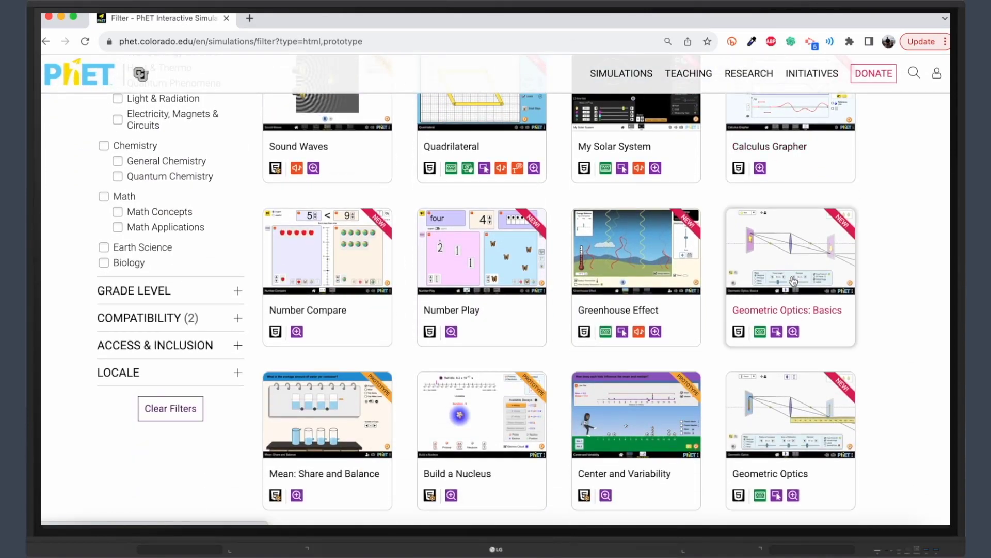
scroll(794, 280, down, 10)
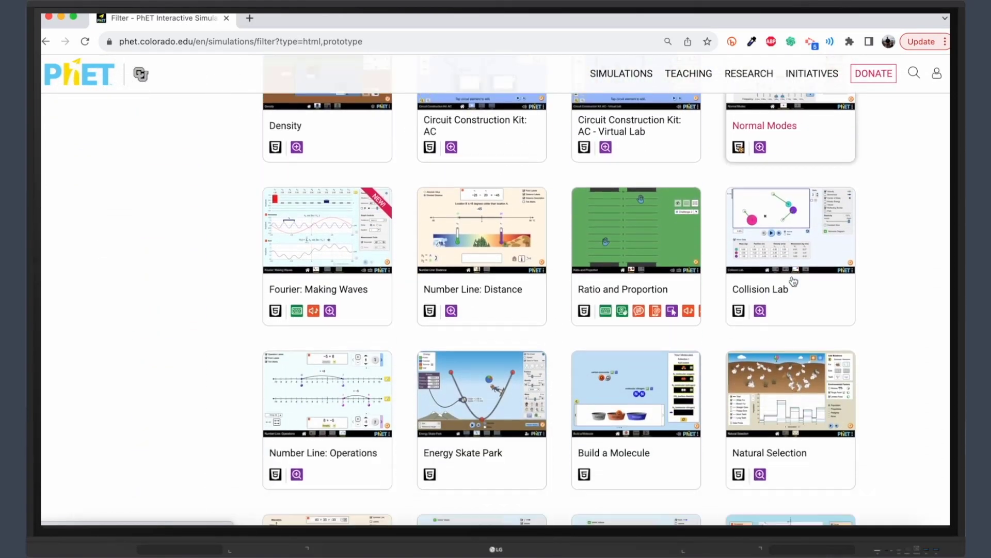
scroll(793, 280, down, 6)
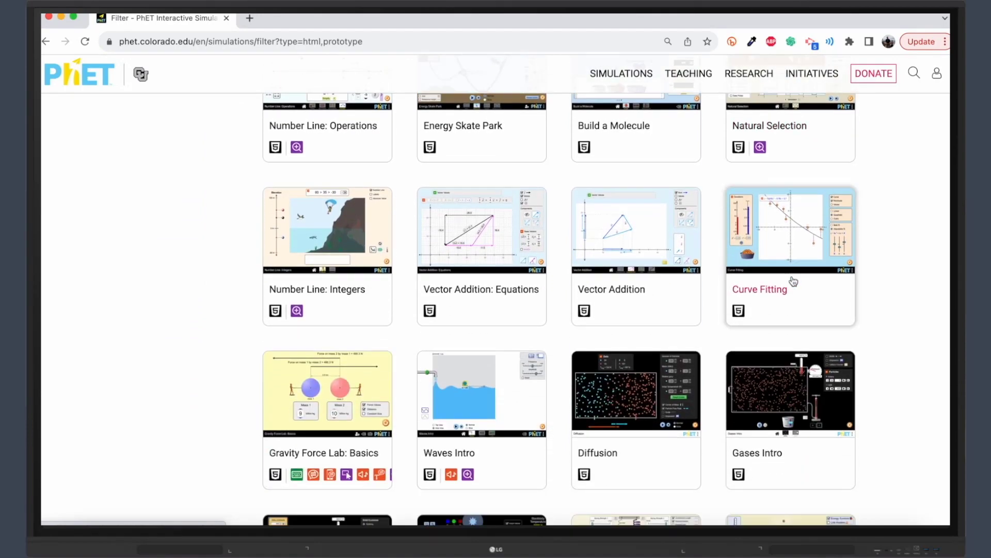
scroll(794, 280, down, 9)
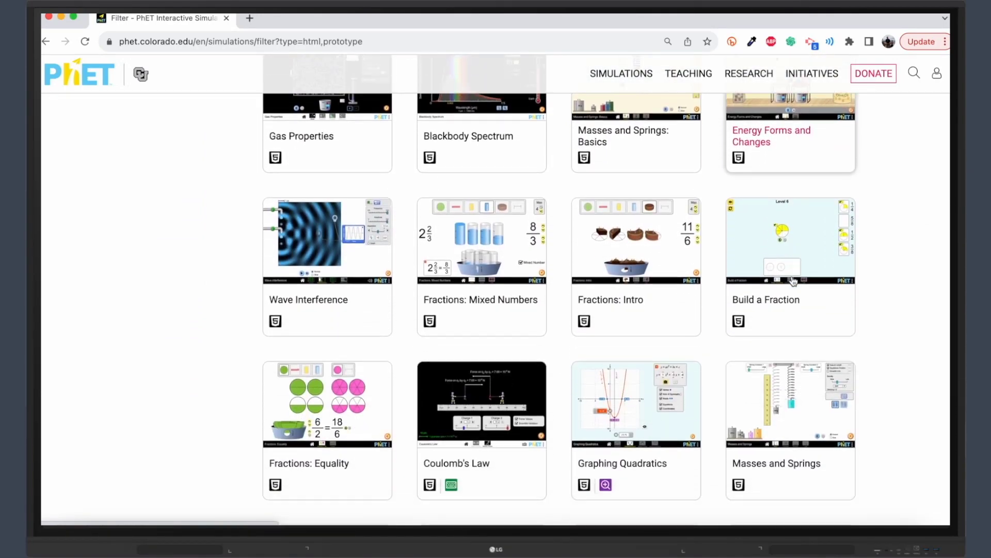
scroll(793, 280, down, 8)
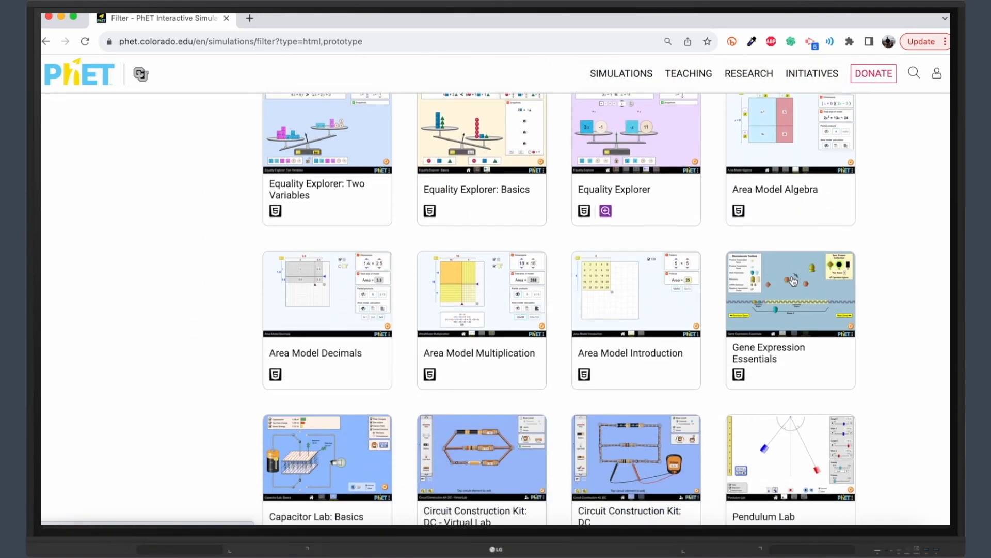
scroll(794, 281, down, 7)
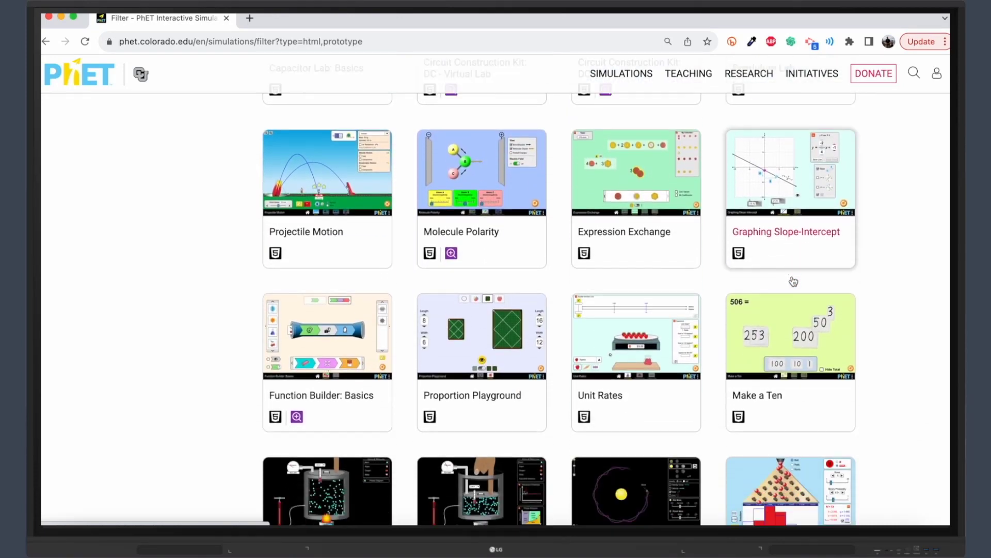